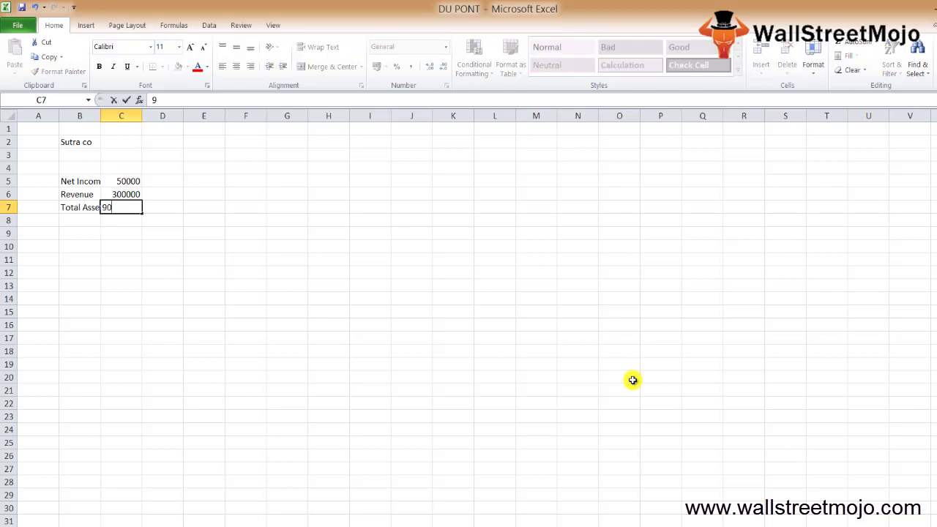
Enter Total Assets 900000 and the Shareholders Equity label with value 150000
{"action": "key", "text": "Return"}
{"action": "type", "text": "Shareholders Equity"}
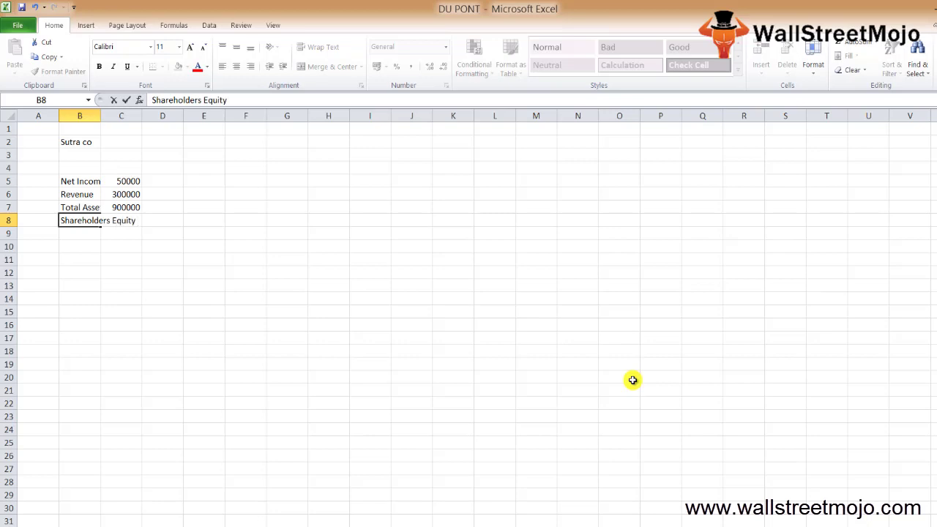
{"action": "key", "text": "Tab"}
{"action": "type", "text": "150000"}
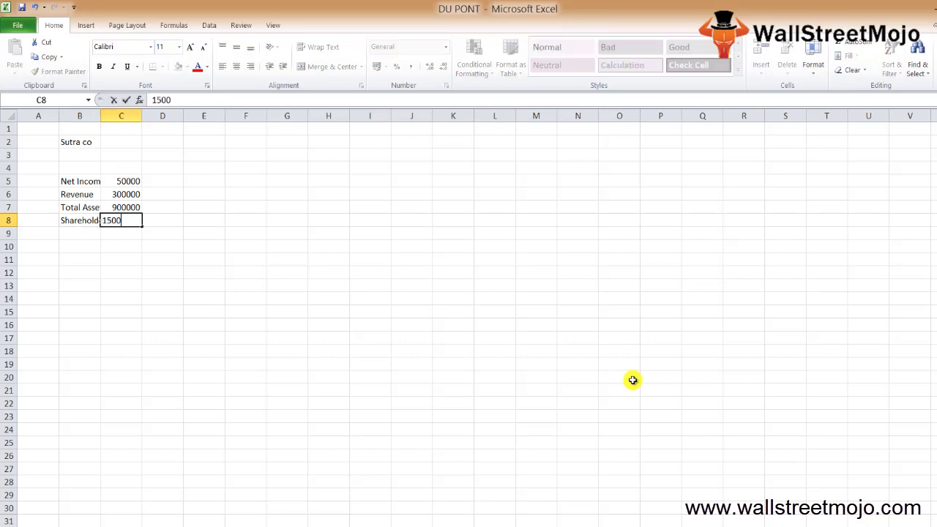
{"action": "key", "text": "ctrl+Return"}
AutoFit columns C and B so all figures and labels show in full
{"action": "key", "text": "alt+h"}
{"action": "key", "text": "o"}
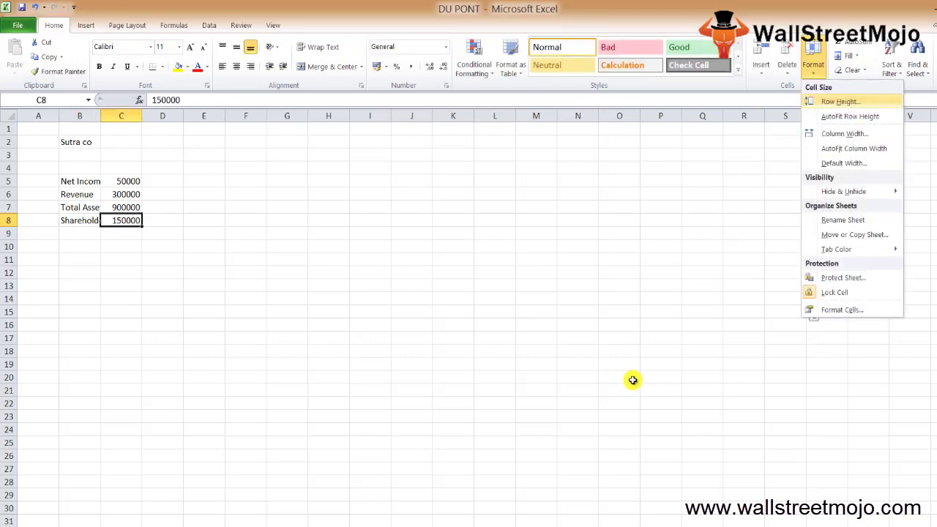
{"action": "key", "text": "i"}
{"action": "key", "text": "Left"}
{"action": "key", "text": "alt+h"}
{"action": "key", "text": "o"}
{"action": "key", "text": "i"}
{"action": "key", "text": "Down"}
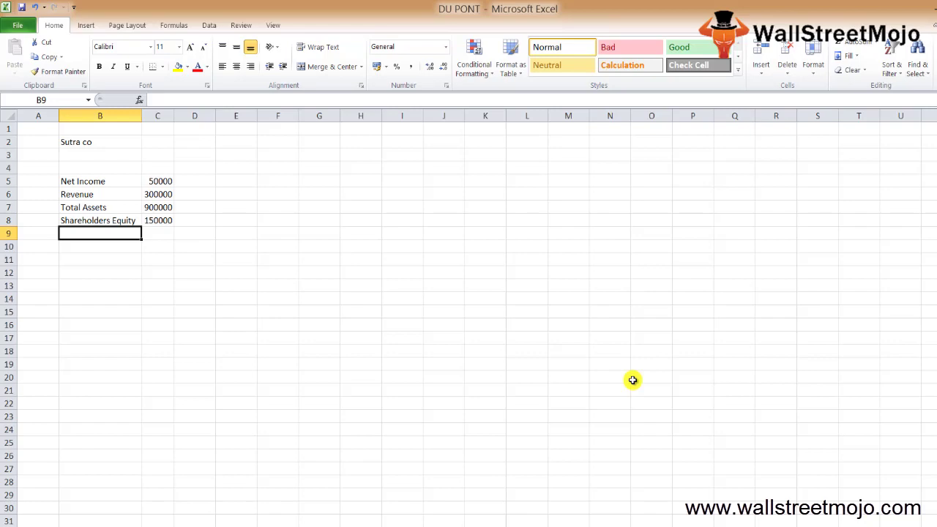
{"action": "key", "text": "Down"}
{"action": "key", "text": "Down"}
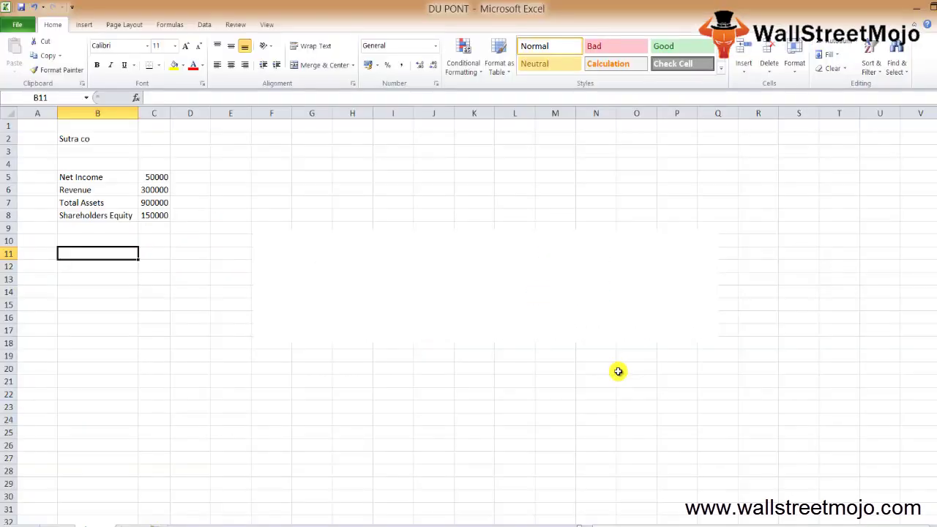
Write ROE = in B11 ahead of Profit Margin * Asset T/o * Leverage Ratio
{"action": "type", "text": "ROE ="}
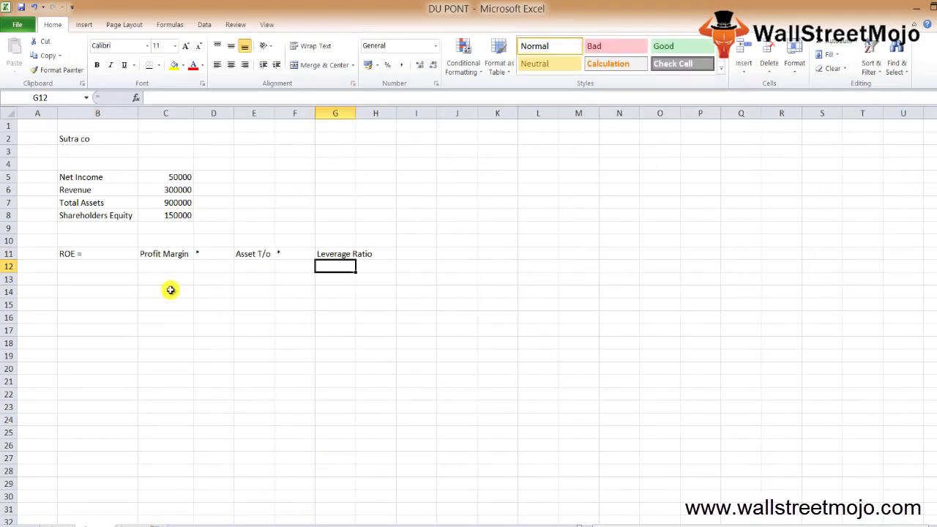
{"action": "left_click_drag", "start_coordinate": [151, 257], "coordinate": [323, 267]}
{"action": "left_click", "coordinate": [274, 318]}
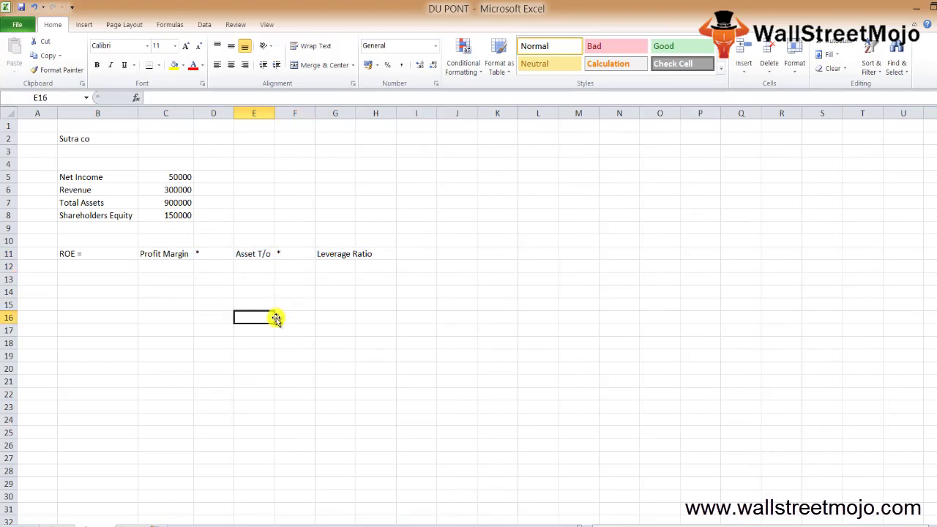
{"action": "key", "text": "Left"}
{"action": "key", "text": "Left"}
{"action": "key", "text": "Up"}
{"action": "key", "text": "Up"}
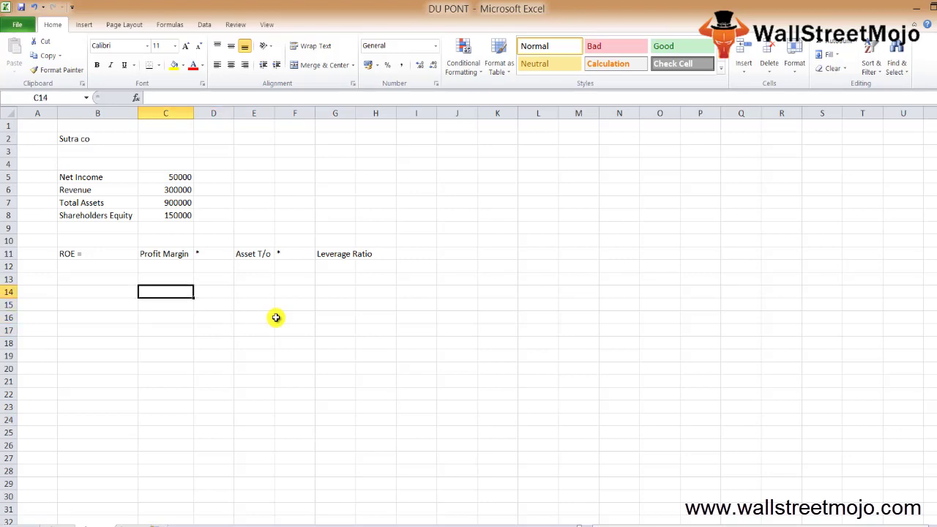
{"action": "key", "text": "Up"}
{"action": "key", "text": "Up"}
{"action": "key", "text": "Up"}
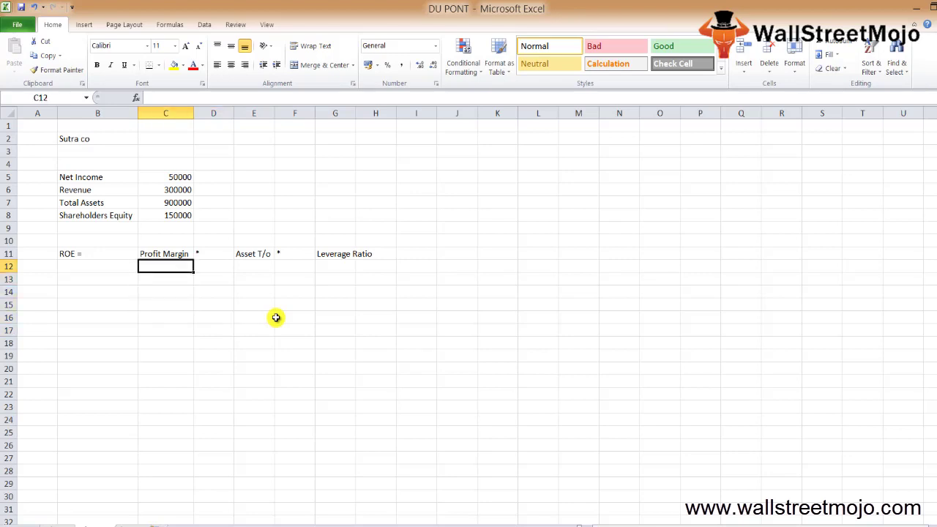
{"action": "key", "text": "shift+Right"}
{"action": "key", "text": "shift+Right"}
{"action": "key", "text": "shift+Right"}
{"action": "key", "text": "shift+Right"}
{"action": "key", "text": "Down"}
{"action": "key", "text": "Down"}
{"action": "key", "text": "Down"}
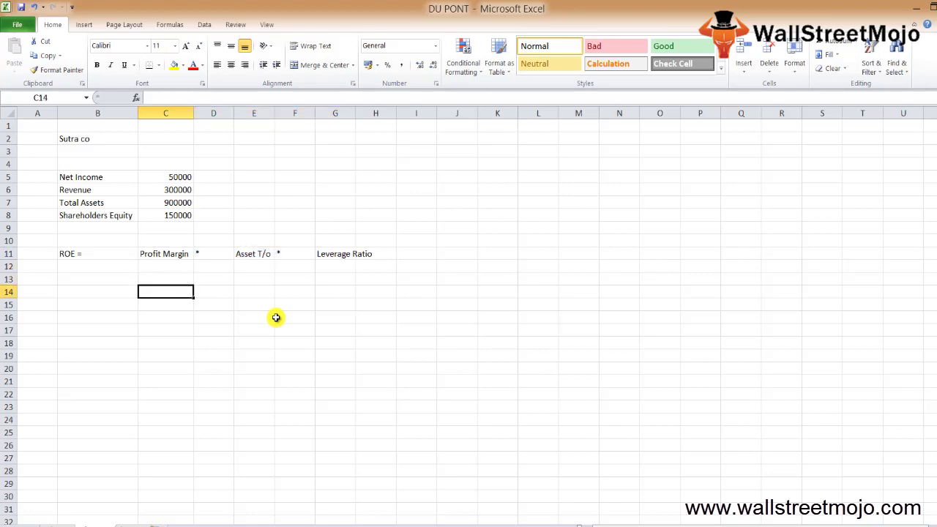
{"action": "key", "text": "Up"}
{"action": "key", "text": "Up"}
{"action": "key", "text": "Up"}
{"action": "key", "text": "Down"}
{"action": "key", "text": "Down"}
Put Net Income over Revenue in C13:C14 with a * sign in D13
{"action": "type", "text": "N"}
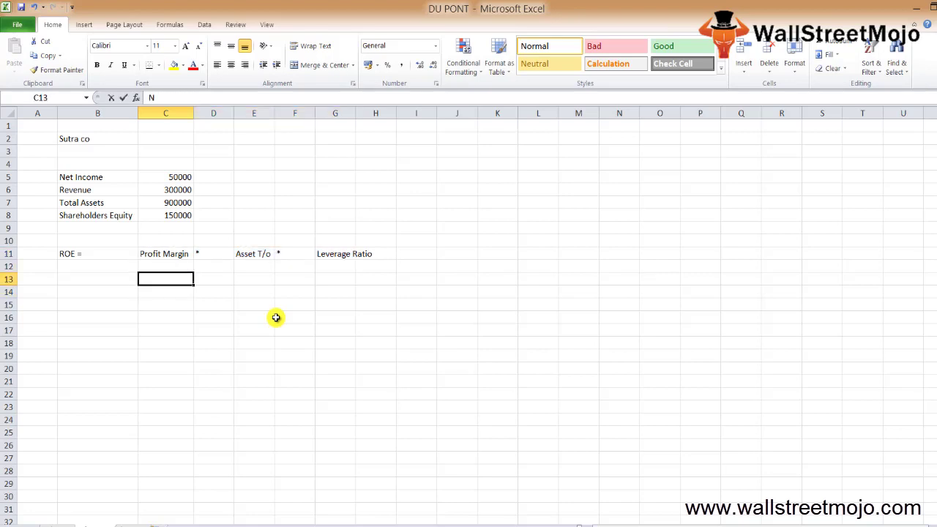
{"action": "type", "text": "et Income"}
{"action": "key", "text": "Return"}
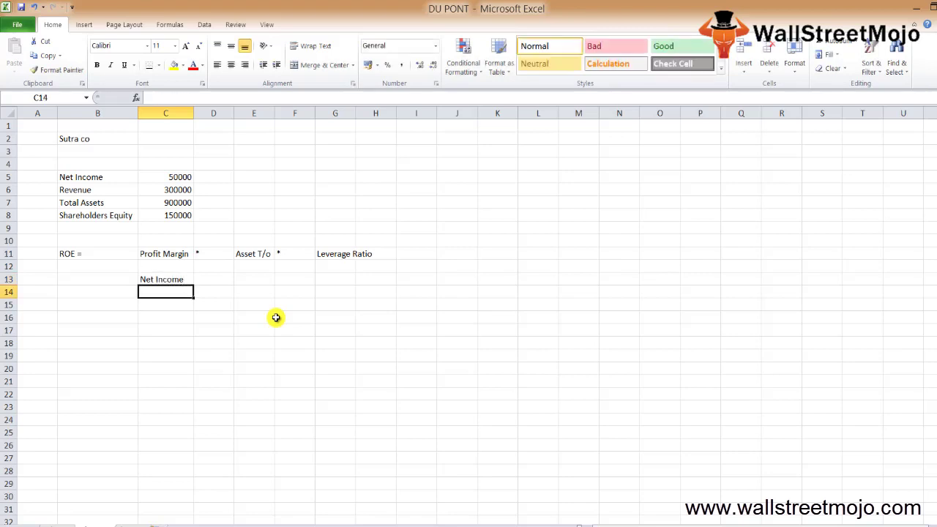
{"action": "type", "text": "Rev"}
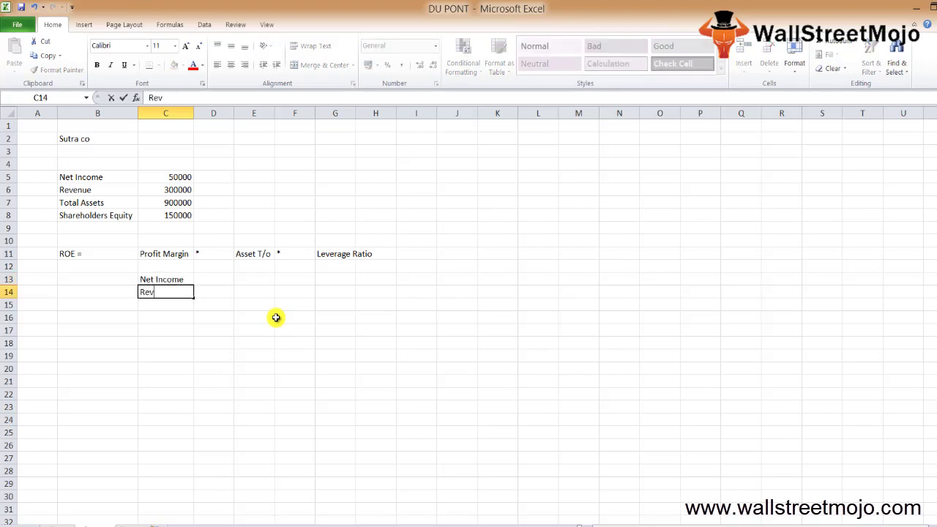
{"action": "type", "text": "enue"}
{"action": "key", "text": "Return"}
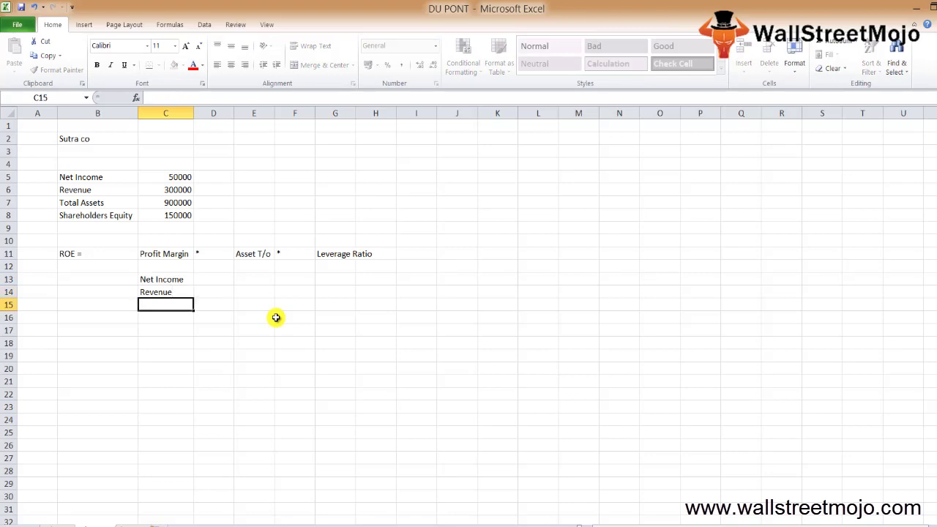
{"action": "key", "text": "Up"}
{"action": "key", "text": "Up"}
{"action": "key", "text": "Right"}
{"action": "type", "text": "*"}
{"action": "key", "text": "Return"}
{"action": "key", "text": "Up"}
{"action": "key", "text": "Right"}
Put Revenue over Total assets in E13:E14 and AutoFit column E
{"action": "type", "text": "Re"}
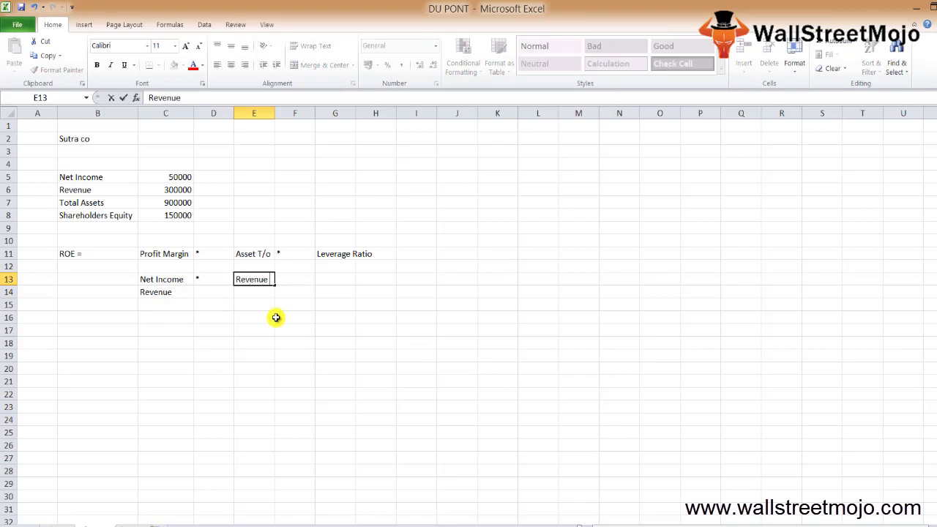
{"action": "key", "text": "Return"}
{"action": "type", "text": "Total assets"}
{"action": "key", "text": "Return"}
{"action": "key", "text": "Up"}
{"action": "key", "text": "alt+h"}
{"action": "key", "text": "o"}
{"action": "key", "text": "i"}
{"action": "key", "text": "Right"}
{"action": "key", "text": "Right"}
{"action": "key", "text": "Up"}
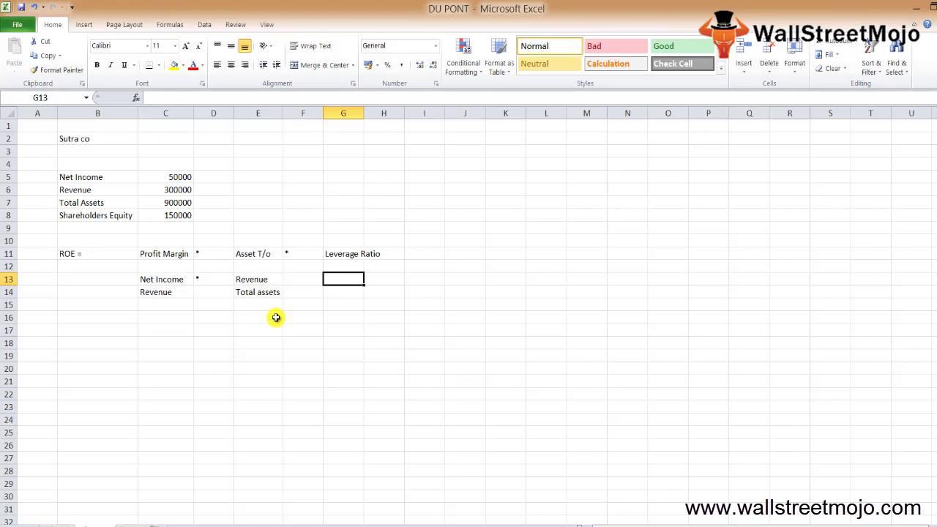
Put Total Assets over Shareholders Equity in G13:G14 and AutoFit column G
{"action": "type", "text": "Tto"}
{"action": "type", "text": "al Assets"}
{"action": "key", "text": "Return"}
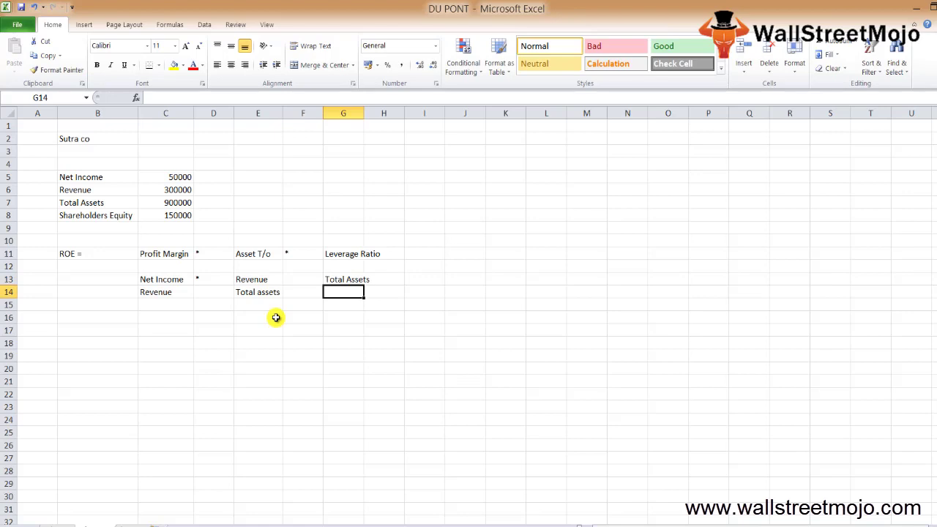
{"action": "type", "text": "Shareholders"}
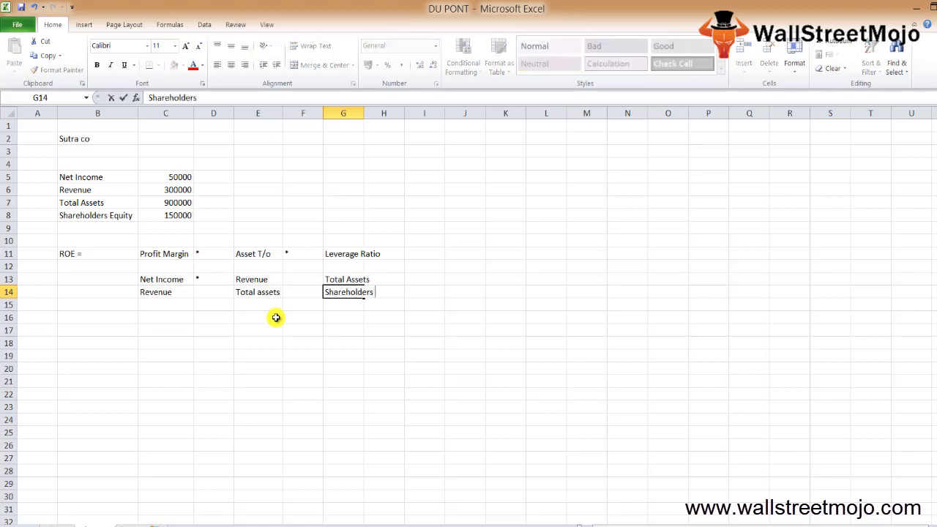
{"action": "type", "text": " Equity"}
{"action": "key", "text": "alt+h+h"}
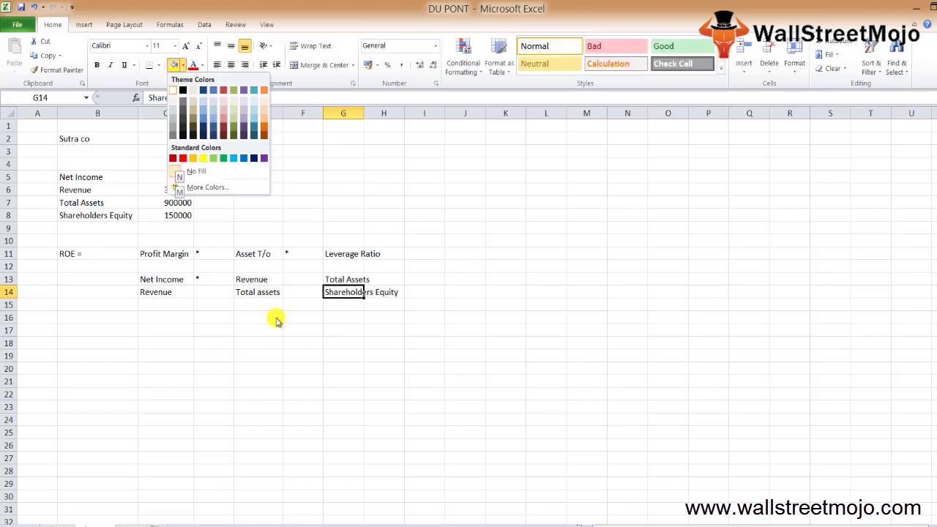
{"action": "key", "text": "Escape"}
{"action": "key", "text": "Escape"}
{"action": "key", "text": "h"}
{"action": "key", "text": "o"}
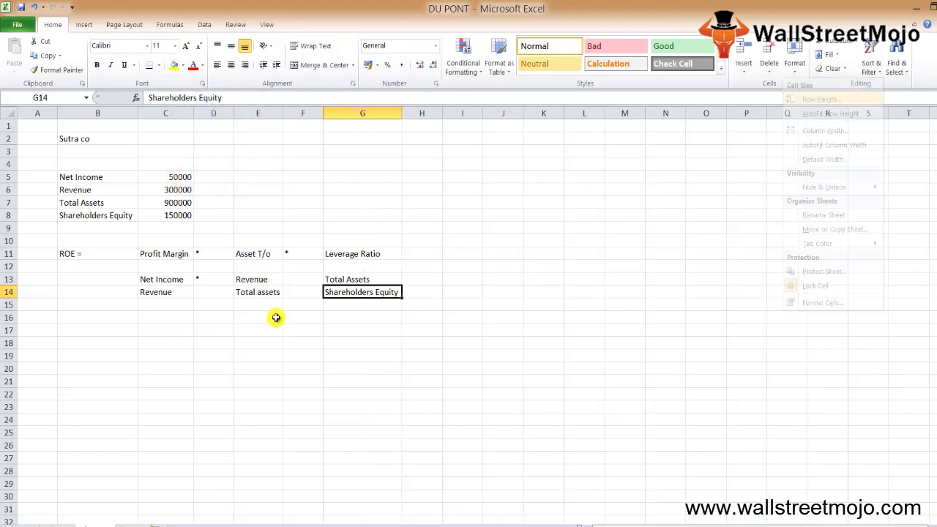
{"action": "key", "text": "i"}
Select the fraction rows down to row 15, then return below Net Income
{"action": "key", "text": "Up"}
{"action": "key", "text": "Up"}
{"action": "key", "text": "Left"}
{"action": "key", "text": "Left"}
{"action": "key", "text": "Left"}
{"action": "key", "text": "Left"}
{"action": "key", "text": "Down"}
{"action": "key", "text": "shift+space"}
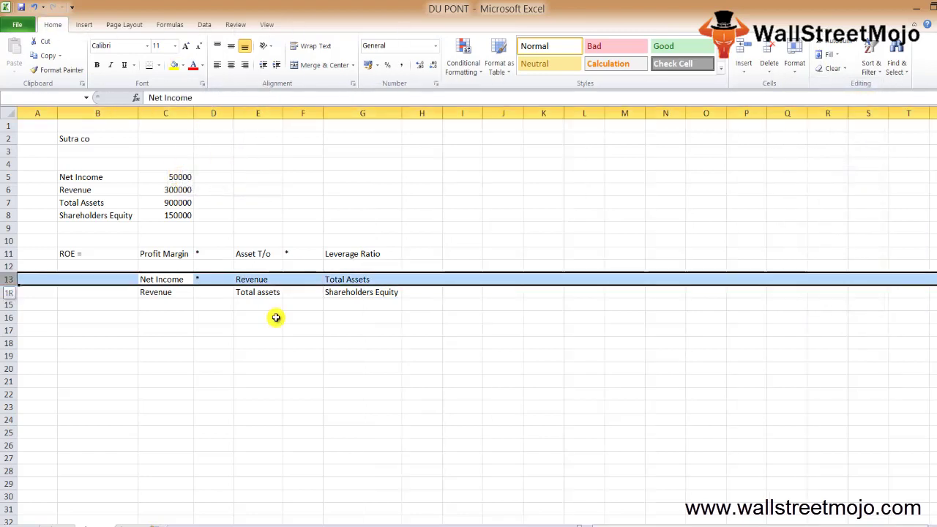
{"action": "key", "text": "shift+Down"}
{"action": "key", "text": "shift+Down"}
{"action": "key", "text": "Up"}
{"action": "key", "text": "Down"}
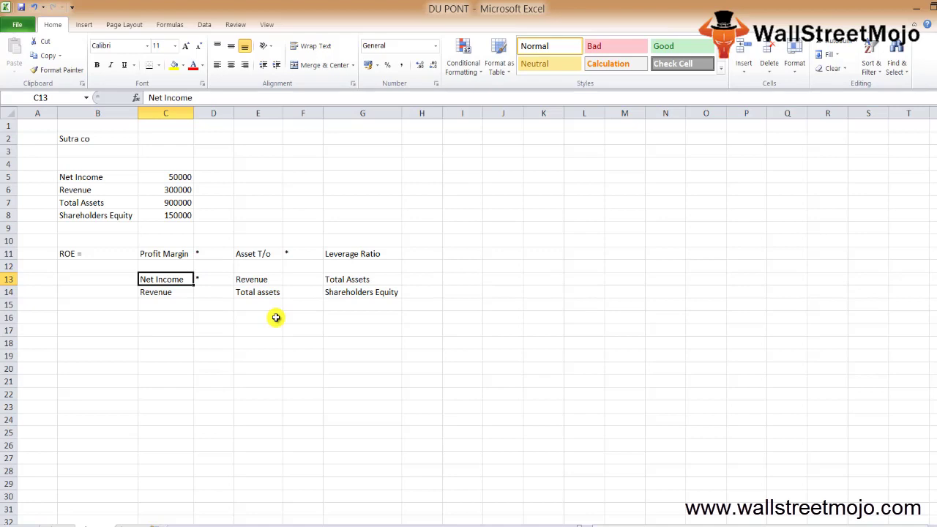
{"action": "key", "text": "Down"}
{"action": "key", "text": "Down"}
{"action": "key", "text": "Down"}
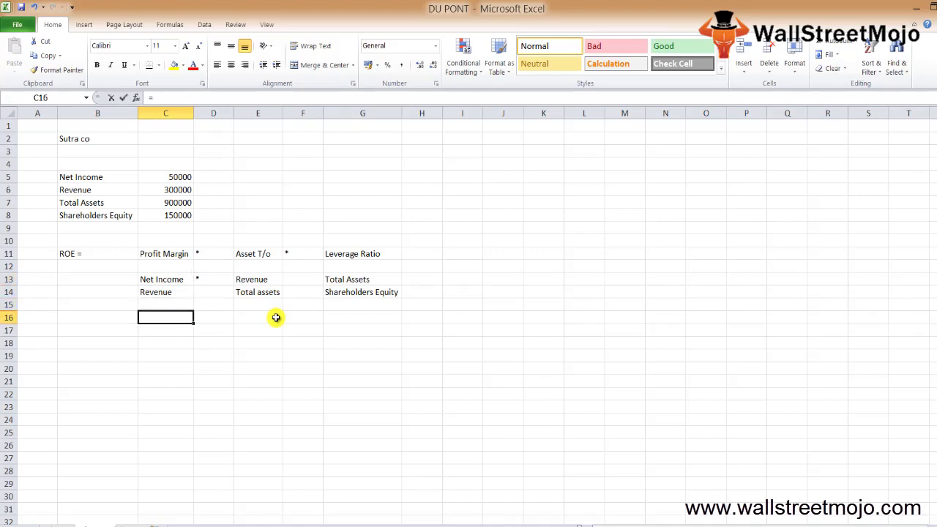
Compute Profit Margin in C16 as Net Income over Revenue (0.166666667)
{"action": "type", "text": "="}
{"action": "key", "text": "Up"}
{"action": "key", "text": "Up"}
{"action": "key", "text": "Up"}
{"action": "key", "text": "Up"}
{"action": "key", "text": "Up"}
{"action": "key", "text": "Up"}
{"action": "key", "text": "Up"}
{"action": "key", "text": "Up"}
{"action": "key", "text": "Up"}
{"action": "key", "text": "Up"}
{"action": "key", "text": "Up"}
{"action": "type", "text": "/"}
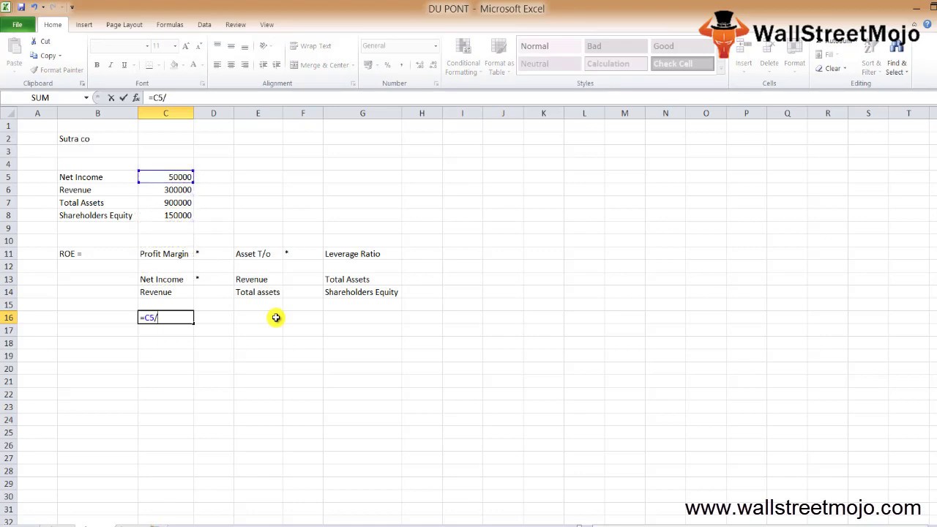
{"action": "key", "text": "Up"}
{"action": "key", "text": "Up"}
{"action": "key", "text": "Up"}
{"action": "key", "text": "Up"}
{"action": "key", "text": "Up"}
{"action": "key", "text": "Up"}
{"action": "key", "text": "Up"}
{"action": "key", "text": "Up"}
{"action": "key", "text": "Up"}
{"action": "key", "text": "Up"}
{"action": "key", "text": "ctrl+Return"}
{"action": "key", "text": "Up"}
{"action": "key", "text": "Up"}
{"action": "key", "text": "Up"}
{"action": "key", "text": "Up"}
{"action": "key", "text": "ctrl+space"}
{"action": "key", "text": "Down"}
{"action": "key", "text": "Down"}
{"action": "key", "text": "Down"}
{"action": "key", "text": "Down"}
Enter =C6/C7 in E16 for Asset T/o, giving 0.3333
{"action": "key", "text": "Right"}
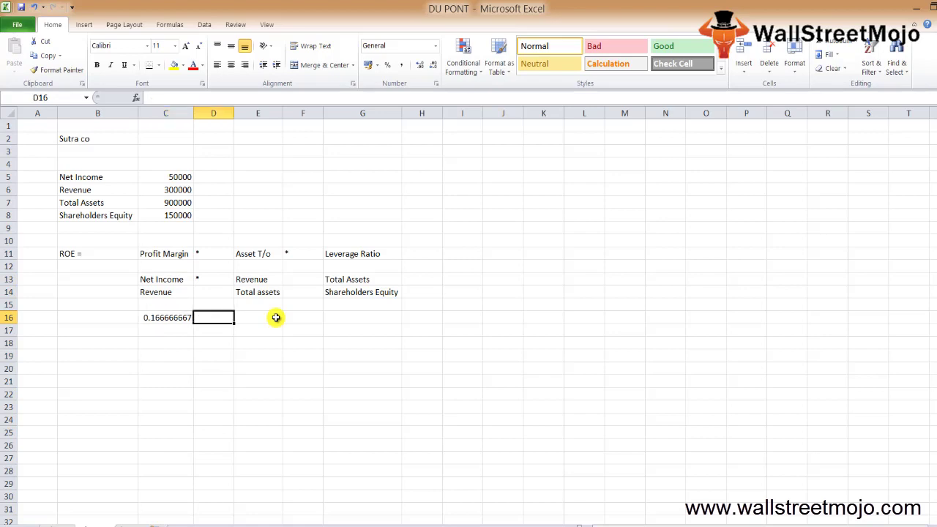
{"action": "key", "text": "Right"}
{"action": "type", "text": "="}
{"action": "key", "text": "Up"}
{"action": "key", "text": "Up"}
{"action": "key", "text": "Up"}
{"action": "key", "text": "Up"}
{"action": "key", "text": "Up"}
{"action": "key", "text": "Up"}
{"action": "key", "text": "Up"}
{"action": "key", "text": "Up"}
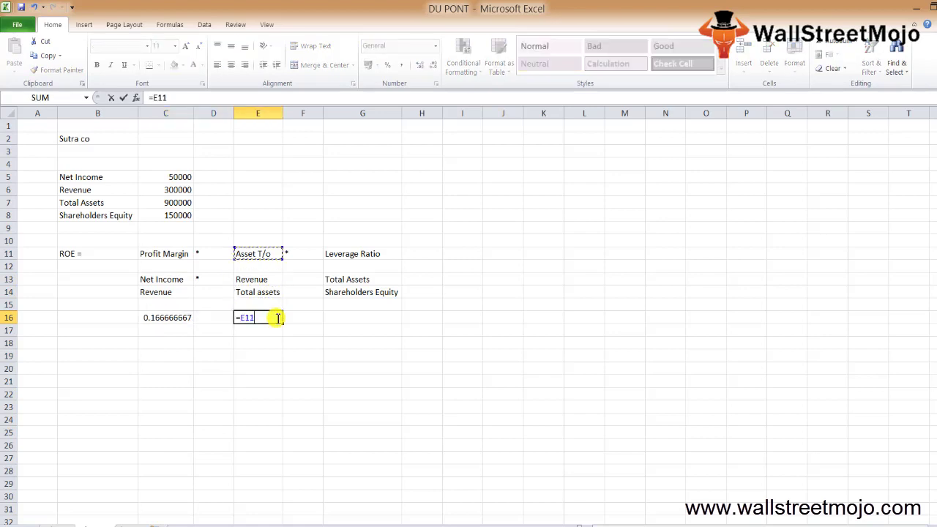
{"action": "key", "text": "Left"}
{"action": "key", "text": "Up"}
{"action": "key", "text": "Up"}
{"action": "key", "text": "Left"}
{"action": "type", "text": "/"}
{"action": "key", "text": "Up"}
{"action": "key", "text": "Up"}
{"action": "key", "text": "Up"}
{"action": "key", "text": "Up"}
{"action": "key", "text": "Up"}
{"action": "key", "text": "Up"}
{"action": "key", "text": "Up"}
{"action": "key", "text": "Left"}
{"action": "key", "text": "Left"}
{"action": "key", "text": "Up"}
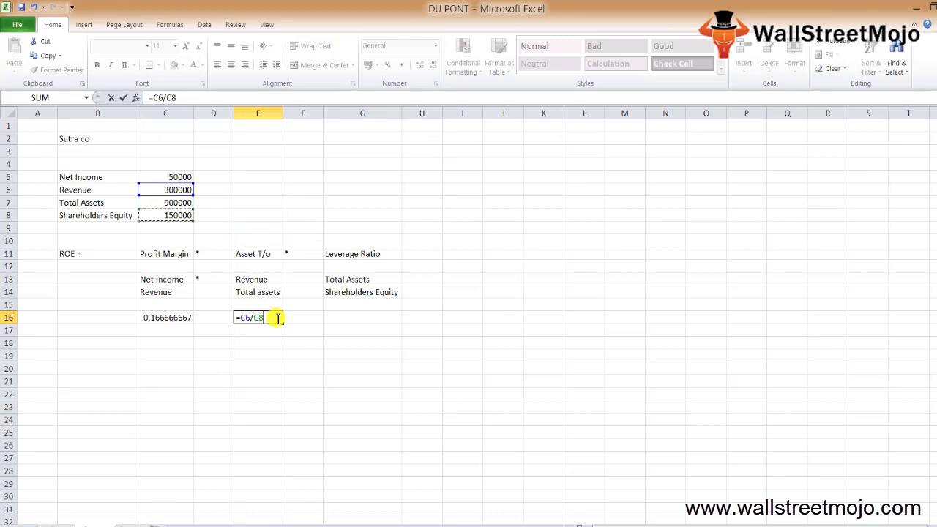
{"action": "key", "text": "Up"}
{"action": "key", "text": "Return"}
{"action": "left_click", "coordinate": [276, 319]}
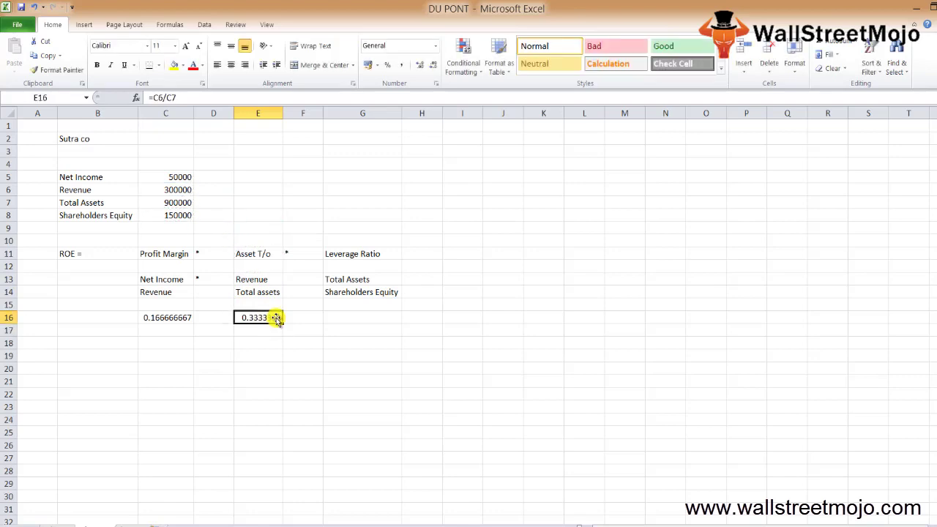
Enter =C7/C8 in G16 for the Leverage Ratio, giving 6
{"action": "key", "text": "Right"}
{"action": "key", "text": "Right"}
{"action": "type", "text": "="}
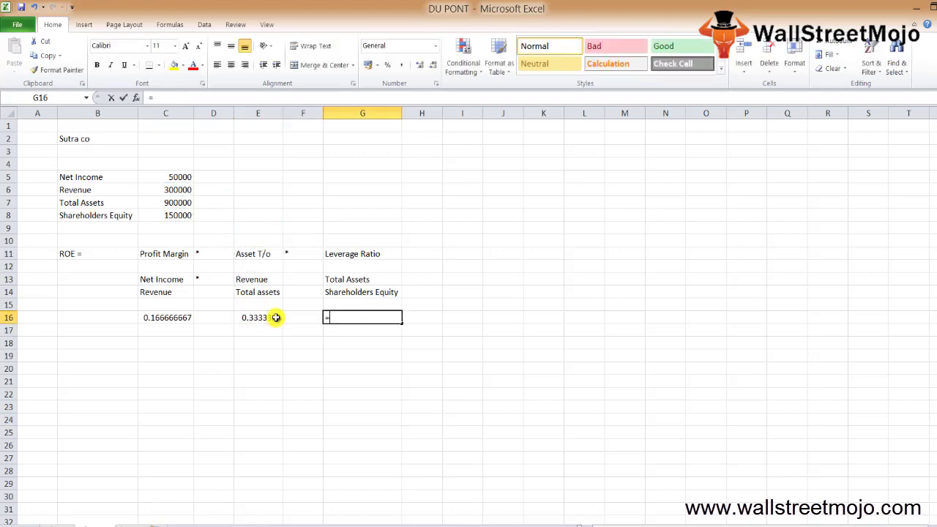
{"action": "key", "text": "Up"}
{"action": "key", "text": "Up"}
{"action": "key", "text": "Up"}
{"action": "key", "text": "Up"}
{"action": "key", "text": "Up"}
{"action": "key", "text": "Up"}
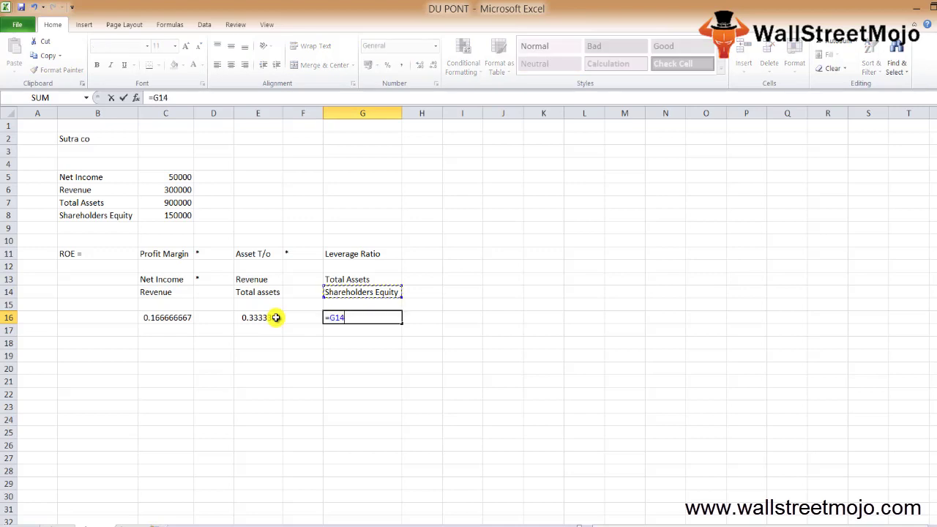
{"action": "key", "text": "Left"}
{"action": "key", "text": "Up"}
{"action": "key", "text": "Left"}
{"action": "key", "text": "Left"}
{"action": "key", "text": "Up"}
{"action": "key", "text": "Up"}
{"action": "key", "text": "Left"}
{"action": "type", "text": "/"}
{"action": "key", "text": "Up"}
{"action": "key", "text": "Up"}
{"action": "key", "text": "Up"}
{"action": "key", "text": "Up"}
{"action": "key", "text": "Up"}
{"action": "key", "text": "Up"}
{"action": "key", "text": "Up"}
{"action": "key", "text": "Up"}
{"action": "key", "text": "Left"}
{"action": "key", "text": "Left"}
{"action": "key", "text": "Left"}
{"action": "key", "text": "Left"}
{"action": "key", "text": "Return"}
{"action": "left_click", "coordinate": [276, 317]}
Place * multiplication signs in D16 and F16 between the three ratios
{"action": "key", "text": "Left"}
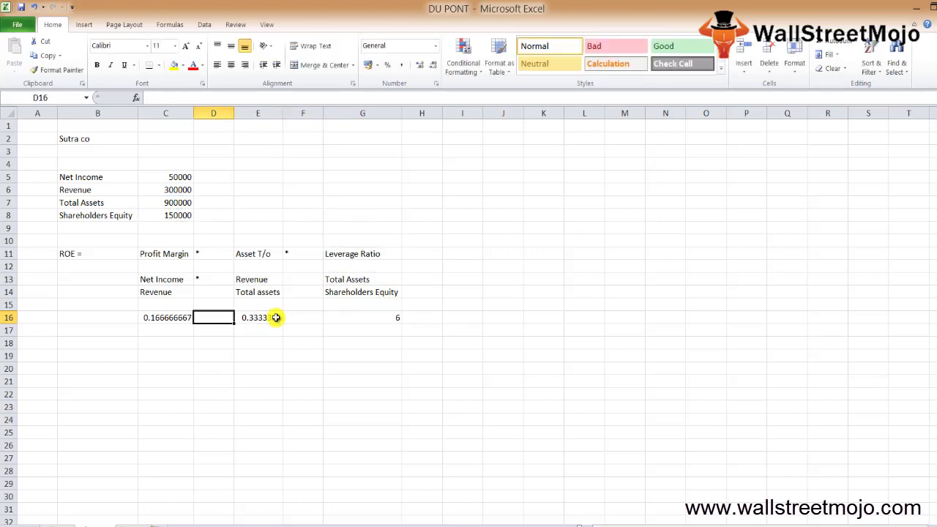
{"action": "type", "text": "*"}
{"action": "key", "text": "Return"}
{"action": "left_click", "coordinate": [276, 317]}
{"action": "key", "text": "Right"}
{"action": "type", "text": "*"}
{"action": "key", "text": "Return"}
{"action": "key", "text": "Up"}
{"action": "key", "text": "Up"}
Enter =C16*E16*G16 in I16 and apply Percent Style to show 33%
{"action": "key", "text": "Right"}
{"action": "key", "text": "Down"}
{"action": "key", "text": "Right"}
{"action": "key", "text": "Right"}
{"action": "type", "text": "="}
{"action": "key", "text": "Left"}
{"action": "key", "text": "Left"}
{"action": "key", "text": "Left"}
{"action": "key", "text": "Left"}
{"action": "key", "text": "Left"}
{"action": "key", "text": "Left"}
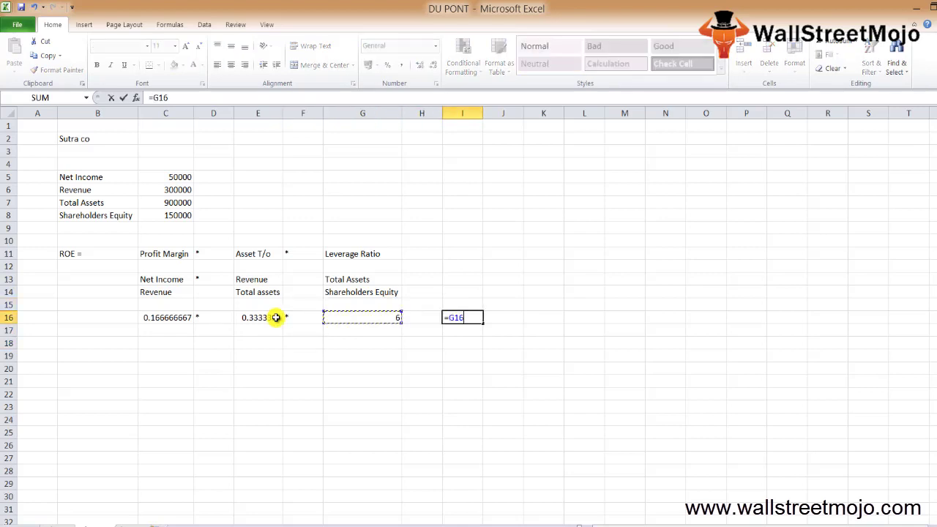
{"action": "type", "text": "*"}
{"action": "key", "text": "Left"}
{"action": "key", "text": "Left"}
{"action": "key", "text": "Left"}
{"action": "key", "text": "Left"}
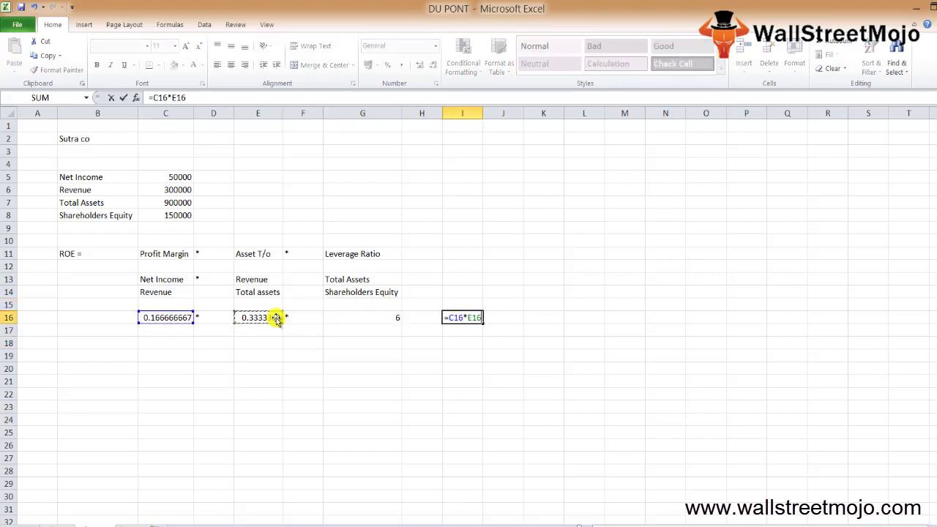
{"action": "type", "text": "*"}
{"action": "key", "text": "Left"}
{"action": "key", "text": "Left"}
{"action": "key", "text": "ctrl+Return"}
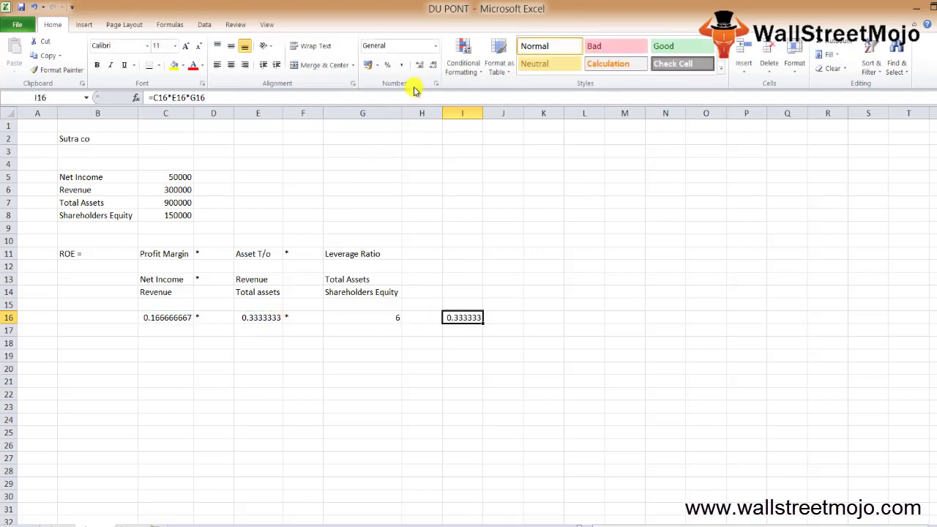
{"action": "left_click", "coordinate": [389, 65]}
{"action": "left_click", "coordinate": [86, 356]}
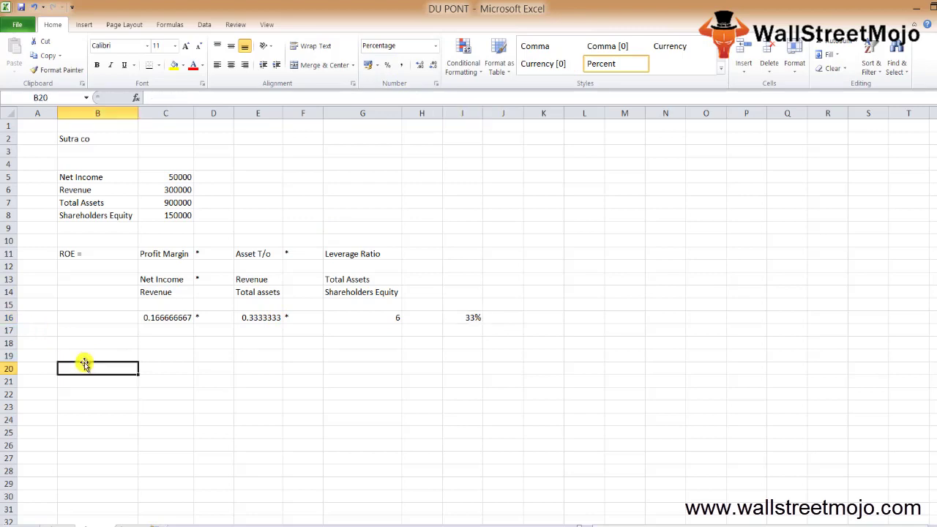
Type ROE in B19 with 33% beside it in C19
{"action": "type", "text": "ROE"}
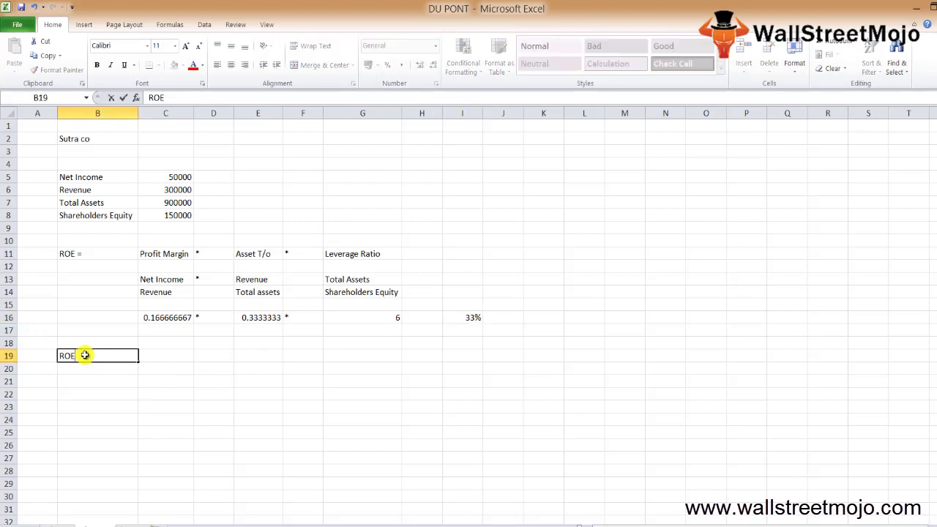
{"action": "key", "text": "Tab"}
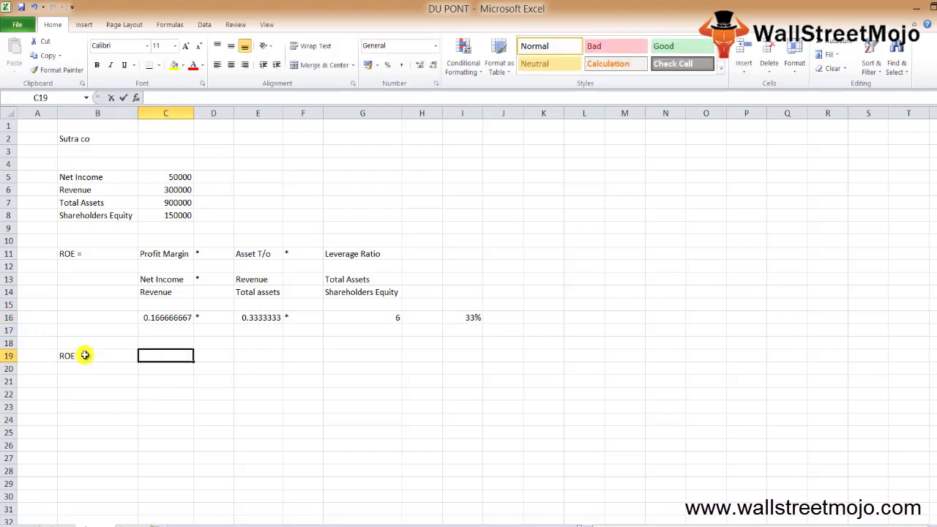
{"action": "type", "text": "33"}
{"action": "key", "text": "Return"}
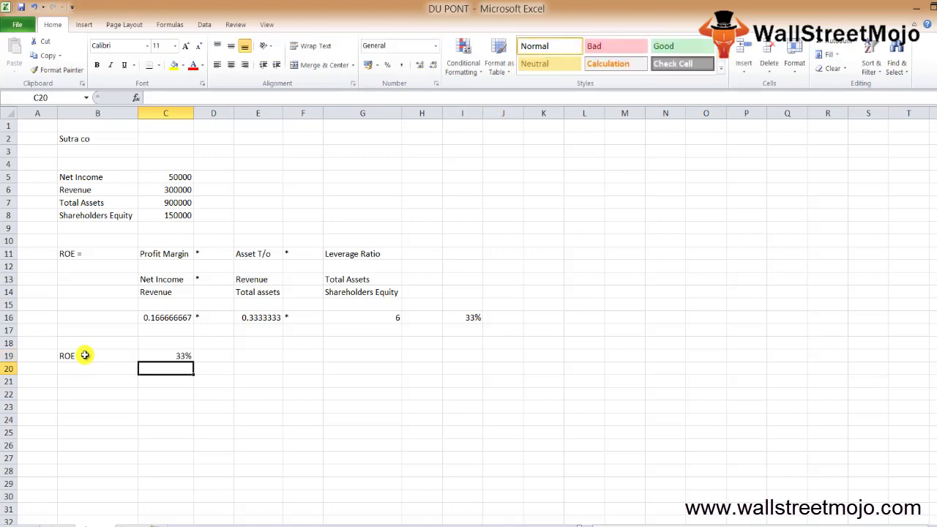
{"action": "key", "text": "Up"}
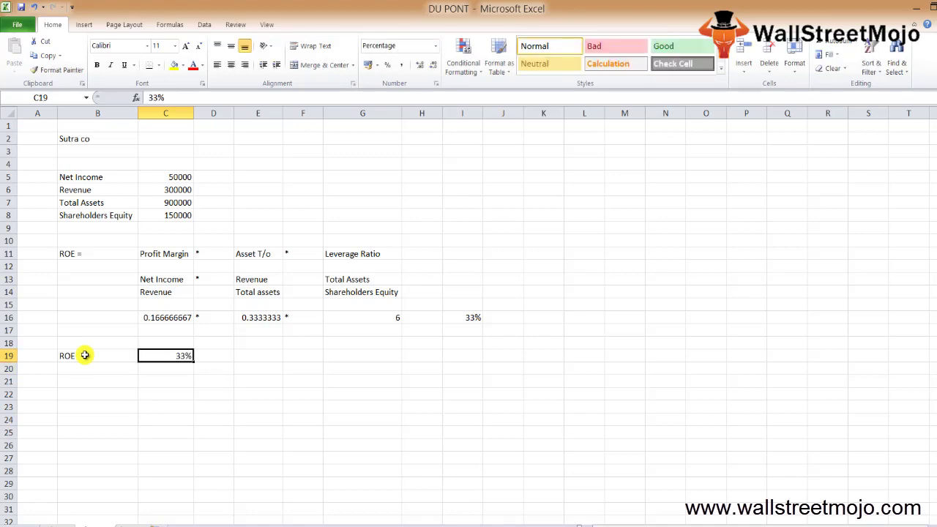
{"action": "key", "text": "Down"}
{"action": "key", "text": "Down"}
{"action": "key", "text": "Down"}
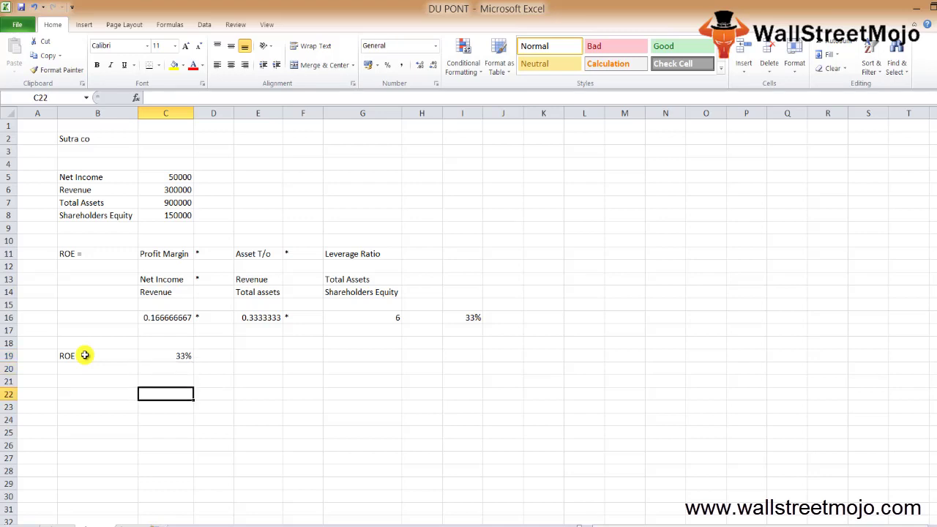
Label B22 ROE with Net Income over Shareholders Equity in C22:C23
{"action": "type", "text": "RO"}
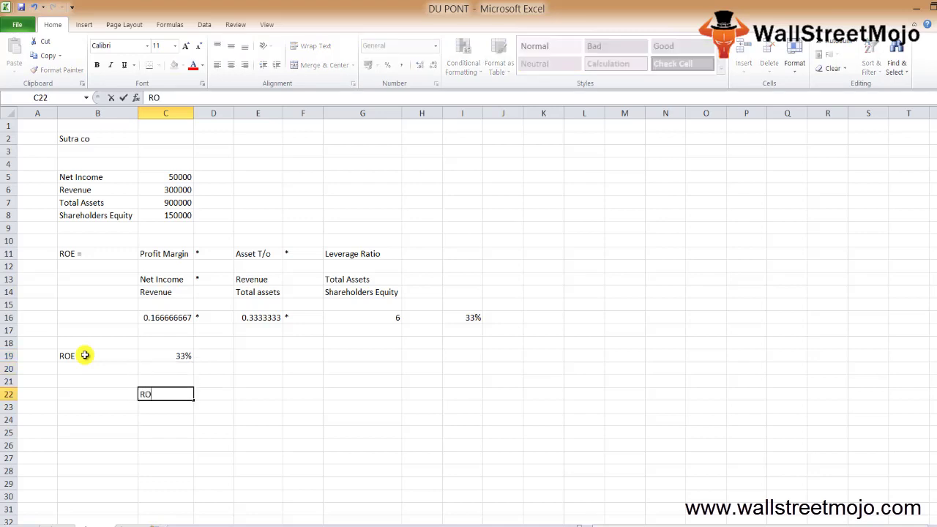
{"action": "key", "text": "Escape"}
{"action": "key", "text": "Left"}
{"action": "type", "text": "ROE"}
{"action": "key", "text": "Return"}
{"action": "key", "text": "Up"}
{"action": "key", "text": "Right"}
{"action": "type", "text": "Net Income"}
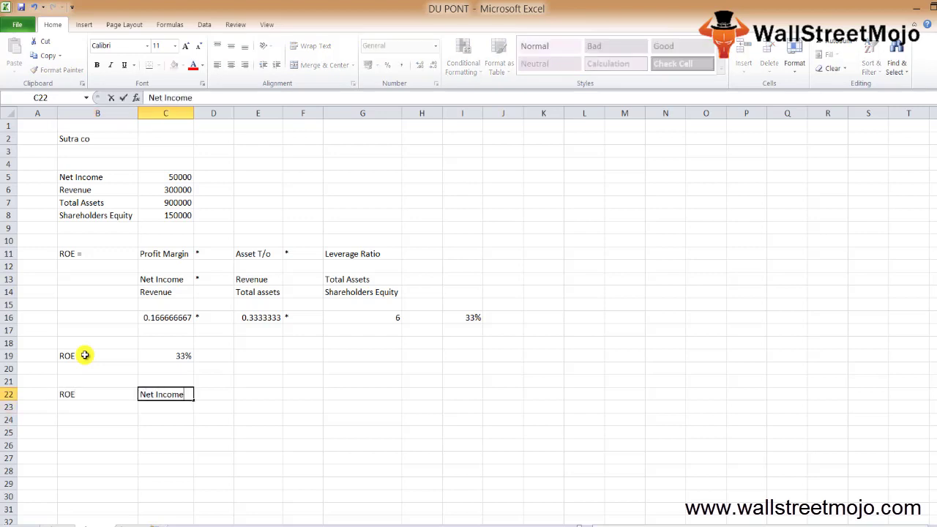
{"action": "key", "text": "Return"}
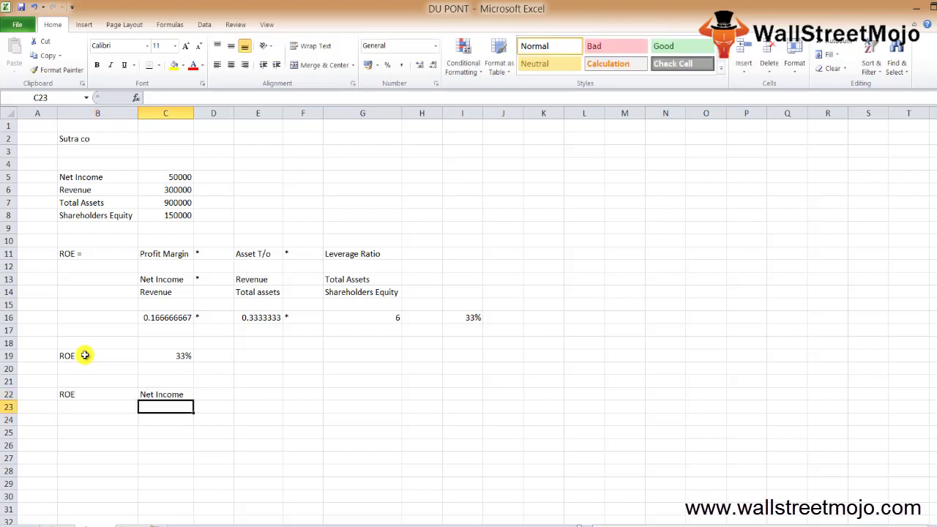
{"action": "type", "text": "Shareho"}
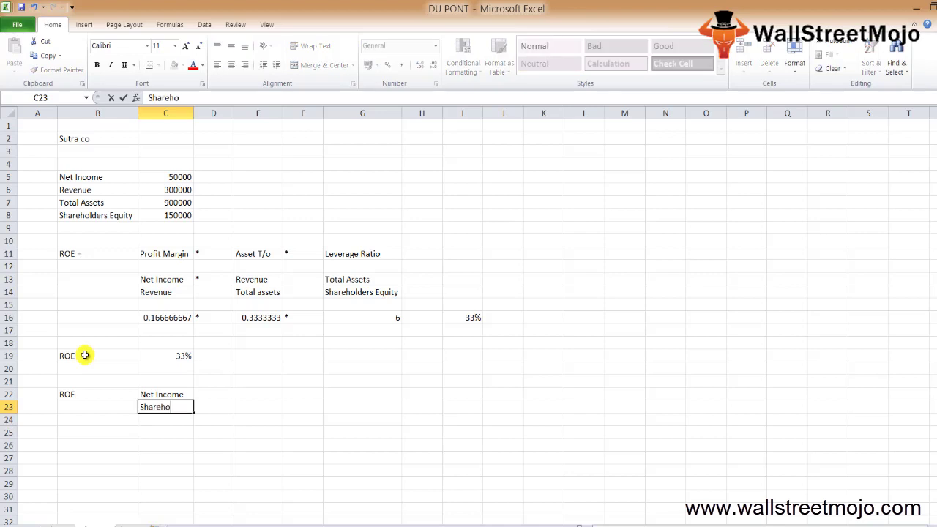
{"action": "type", "text": "lders Equity"}
{"action": "key", "text": "Return"}
{"action": "key", "text": "Return"}
Enter =C5/C8 in C25, giving 0.333333333
{"action": "type", "text": "="}
{"action": "key", "text": "Up"}
{"action": "key", "text": "Up"}
{"action": "key", "text": "Up"}
{"action": "key", "text": "Up"}
{"action": "key", "text": "Up"}
{"action": "key", "text": "Up"}
{"action": "key", "text": "Up"}
{"action": "key", "text": "Up"}
{"action": "key", "text": "Up"}
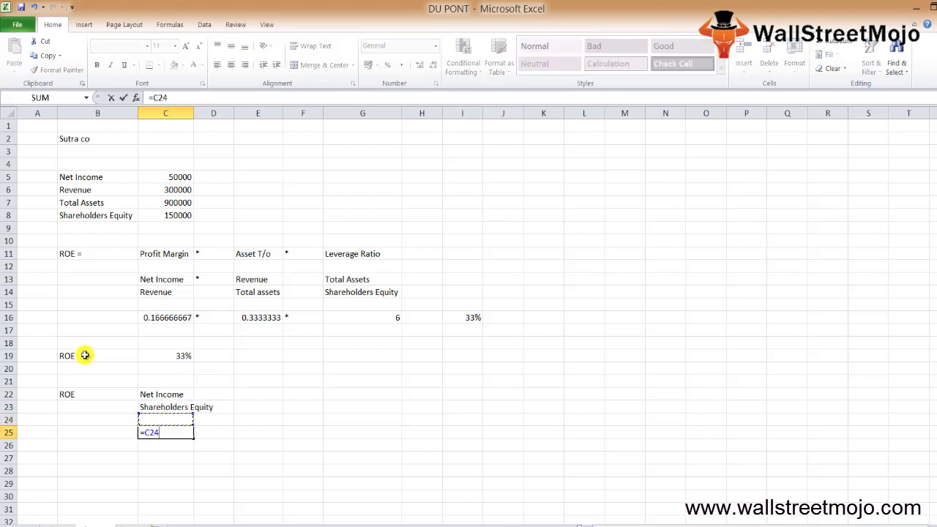
{"action": "key", "text": "Up"}
{"action": "key", "text": "Up"}
{"action": "key", "text": "Up"}
{"action": "key", "text": "Up"}
{"action": "key", "text": "Up"}
{"action": "key", "text": "Up"}
{"action": "key", "text": "Up"}
{"action": "key", "text": "Up"}
{"action": "key", "text": "Up"}
{"action": "key", "text": "Up"}
{"action": "key", "text": "Up"}
{"action": "key", "text": "Up"}
{"action": "key", "text": "Up"}
{"action": "key", "text": "Up"}
{"action": "key", "text": "Up"}
{"action": "key", "text": "Up"}
{"action": "key", "text": "Up"}
{"action": "key", "text": "Up"}
{"action": "key", "text": "Up"}
{"action": "key", "text": "Up"}
{"action": "key", "text": "Up"}
{"action": "key", "text": "Up"}
{"action": "key", "text": "Up"}
{"action": "key", "text": "Up"}
{"action": "key", "text": "Up"}
{"action": "key", "text": "Up"}
{"action": "key", "text": "Up"}
{"action": "key", "text": "Up"}
{"action": "key", "text": "Return"}
{"action": "key", "text": "Up"}
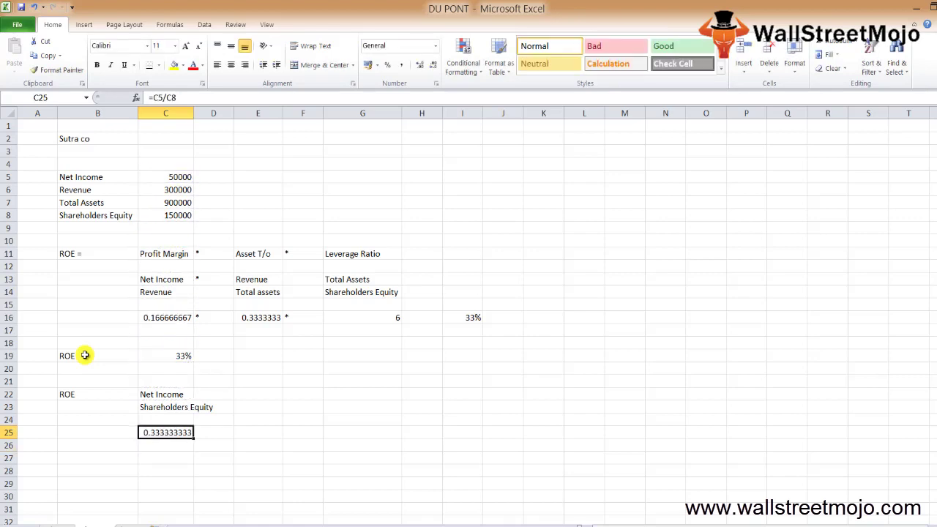
Format the C25 ROE check as a percentage so it shows 33%
{"action": "left_click", "coordinate": [387, 65]}
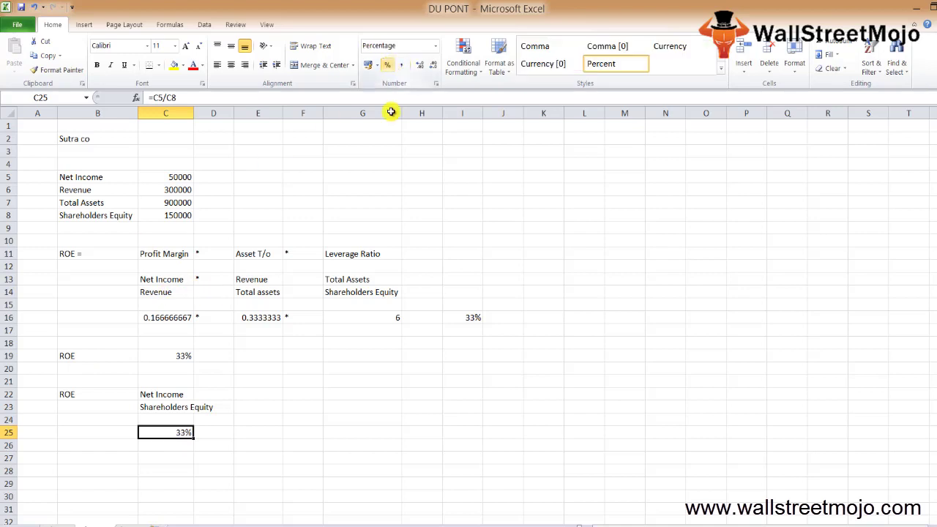
{"action": "left_click", "coordinate": [477, 317]}
{"action": "left_click", "coordinate": [167, 437]}
Make row 21 taller (height 30) and select cell G21
{"action": "left_click_drag", "start_coordinate": [7, 376], "coordinate": [101, 376]}
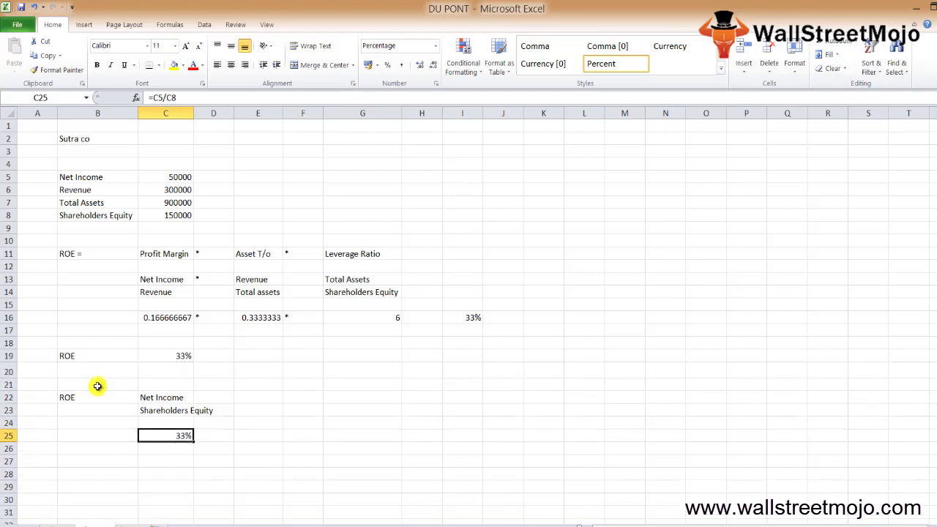
{"action": "left_click_drag", "start_coordinate": [95, 240], "coordinate": [435, 310]}
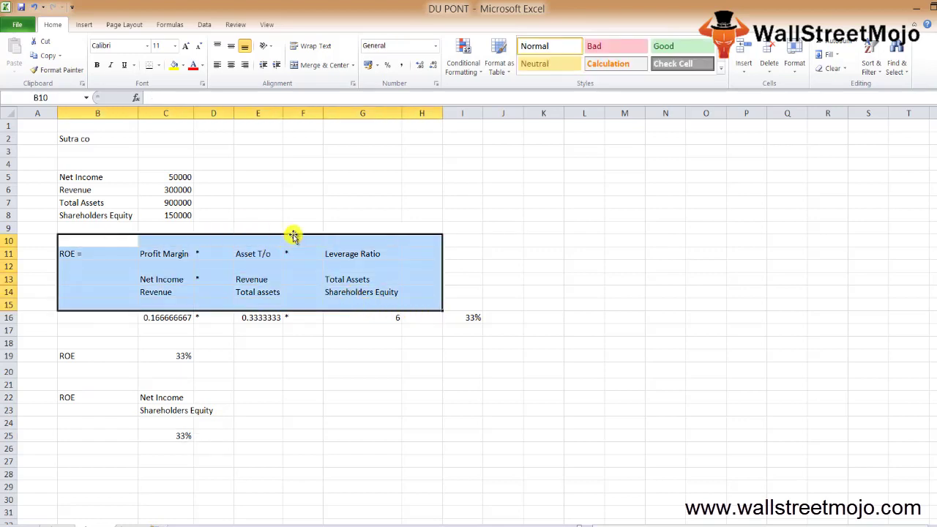
{"action": "left_click", "coordinate": [332, 389]}
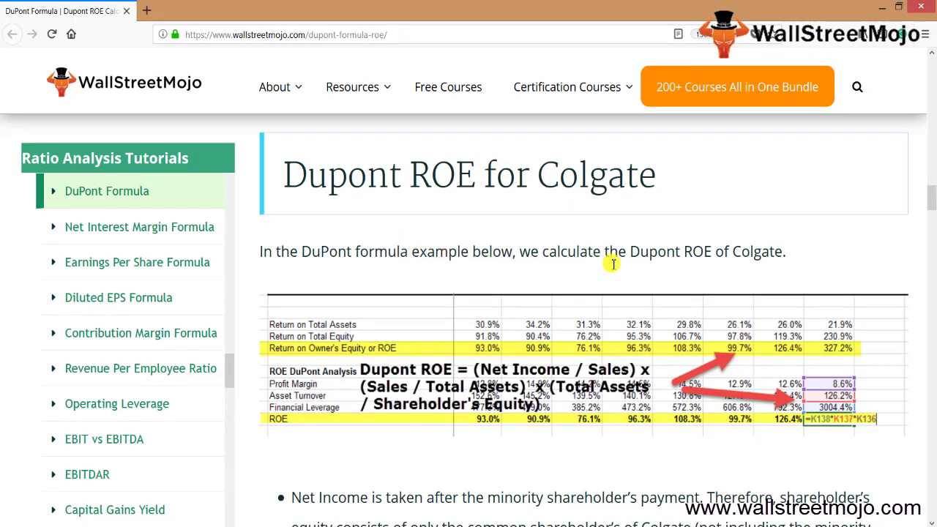
Highlight the 'Dupont ROE of Colgate' phrase and scroll through the WallStreetMojo example
{"action": "left_click_drag", "start_coordinate": [642, 251], "coordinate": [788, 258]}
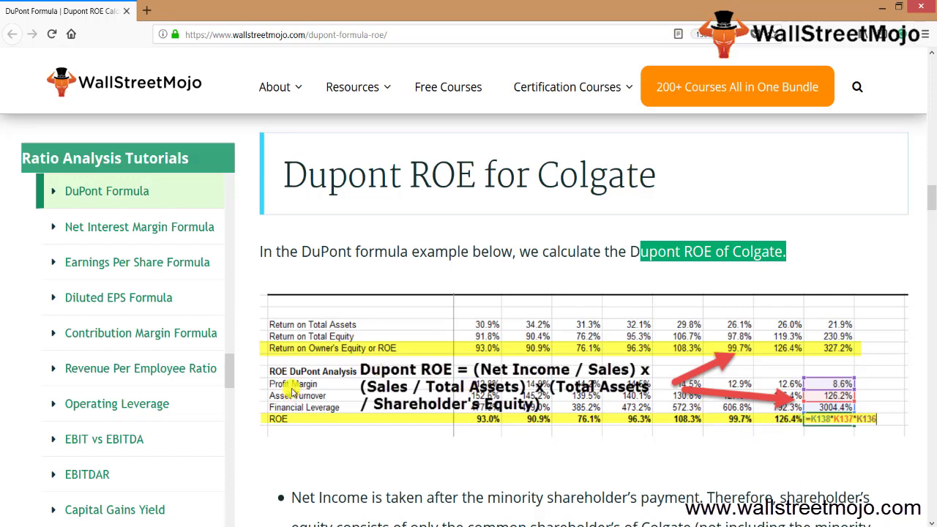
{"action": "scroll", "coordinate": [292, 392], "scroll_direction": "up", "scroll_amount": 1}
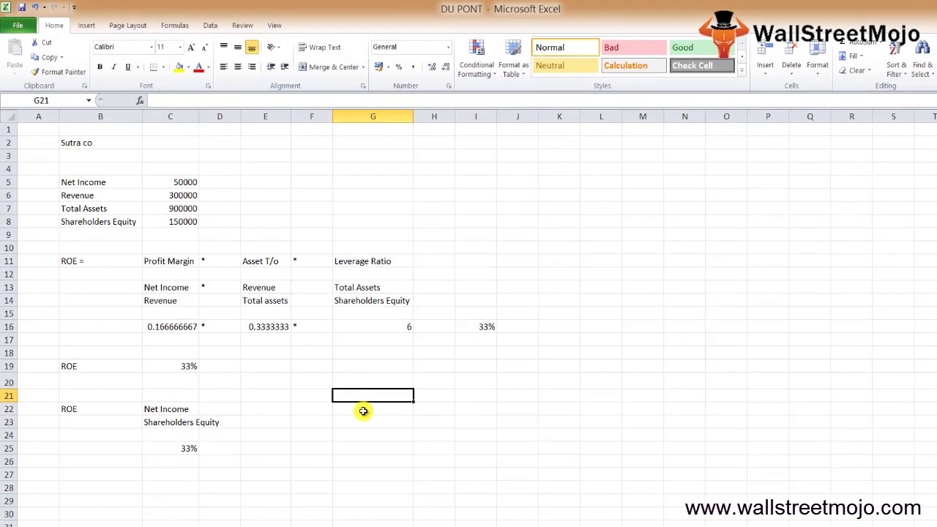
Enter the labels Total Assets and Total Equity in G21:G22
{"action": "type", "text": "Total Assets"}
{"action": "key", "text": "Return"}
{"action": "type", "text": "Total Equity"}
{"action": "left_click_drag", "start_coordinate": [359, 396], "coordinate": [363, 411]}
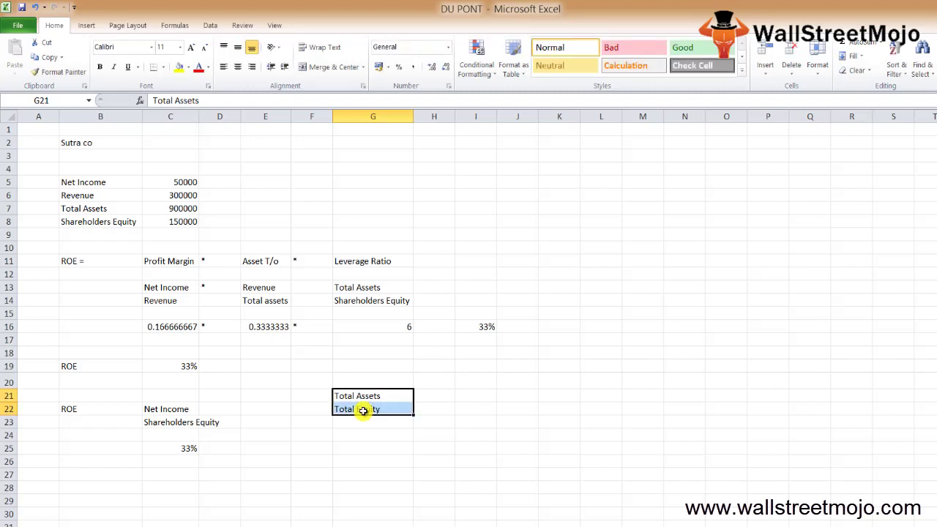
Add 5 Years beside Total Assets and 30X beside Total Equity
{"action": "key", "text": "Right"}
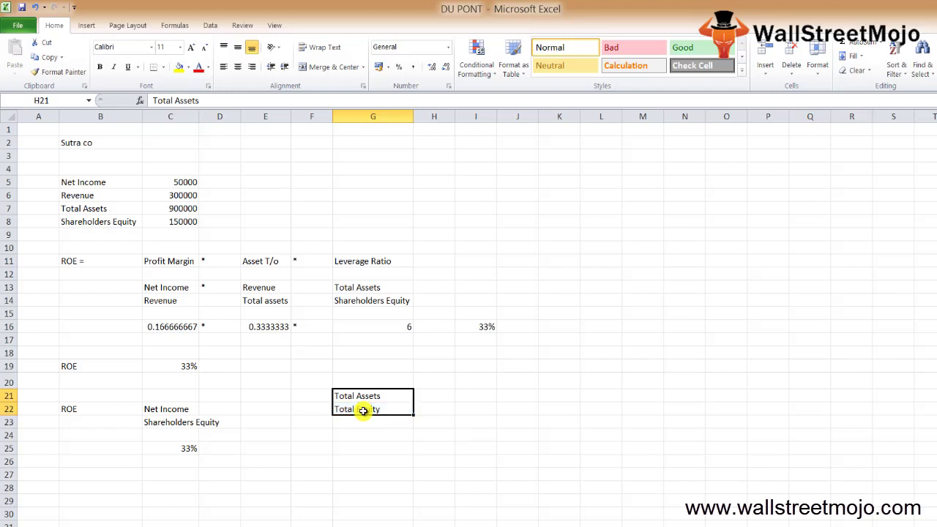
{"action": "type", "text": "5 Y"}
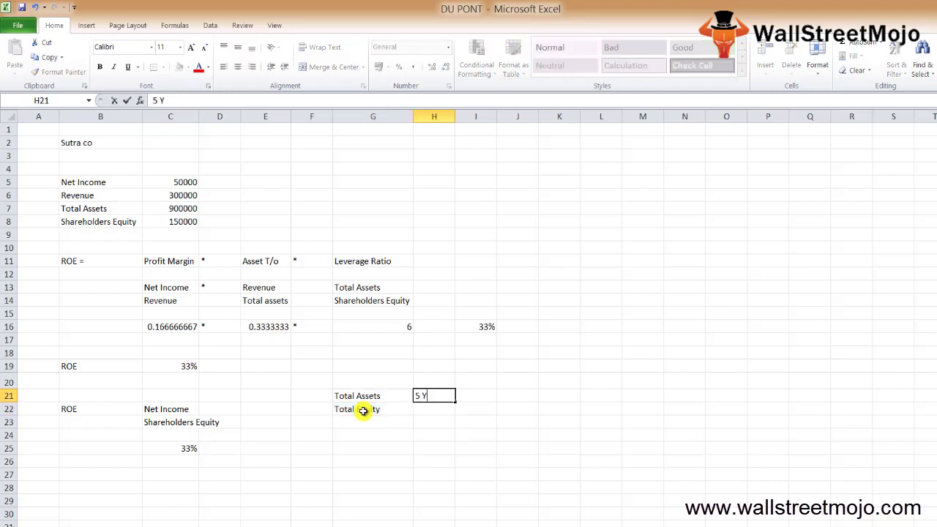
{"action": "type", "text": "ears"}
{"action": "key", "text": "Return"}
{"action": "key", "text": "Right"}
{"action": "type", "text": "0X"}
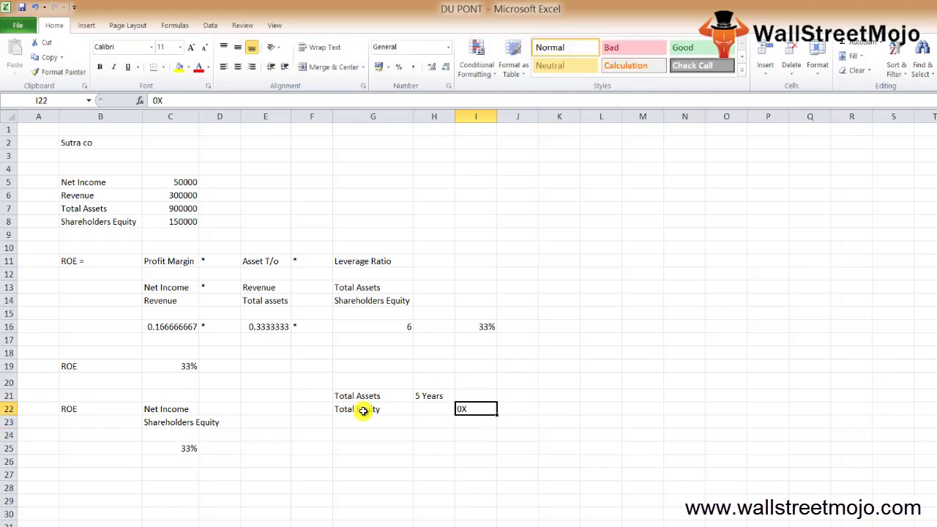
{"action": "key", "text": "Return"}
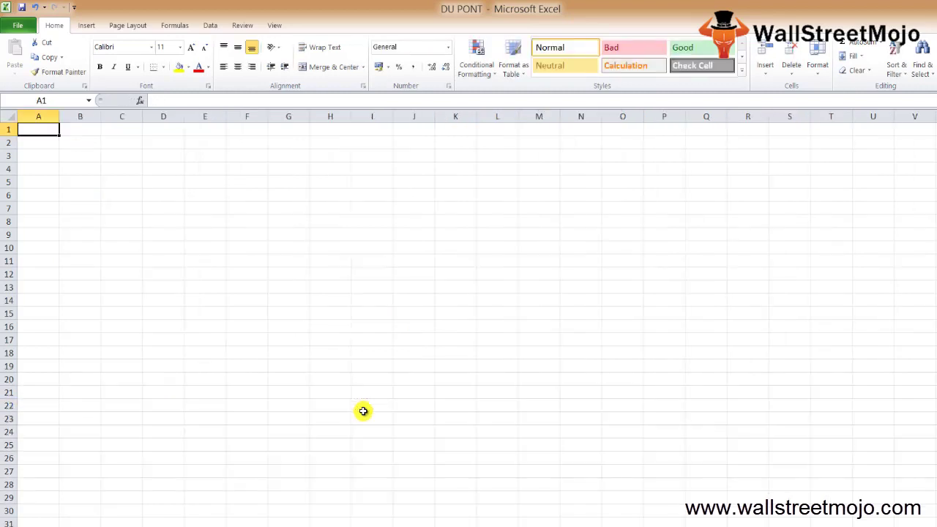
{"action": "key", "text": "Down"}
{"action": "key", "text": "Right"}
{"action": "key", "text": "Right"}
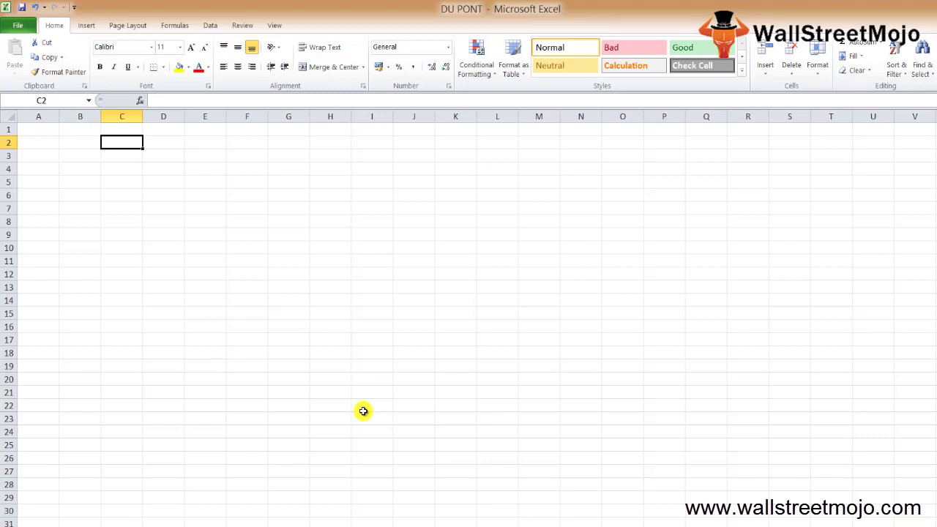
Start note 1 with the label Net Profit margin in D3
{"action": "key", "text": "Down"}
{"action": "type", "text": "1"}
{"action": "key", "text": "Right"}
{"action": "type", "text": "Ne"}
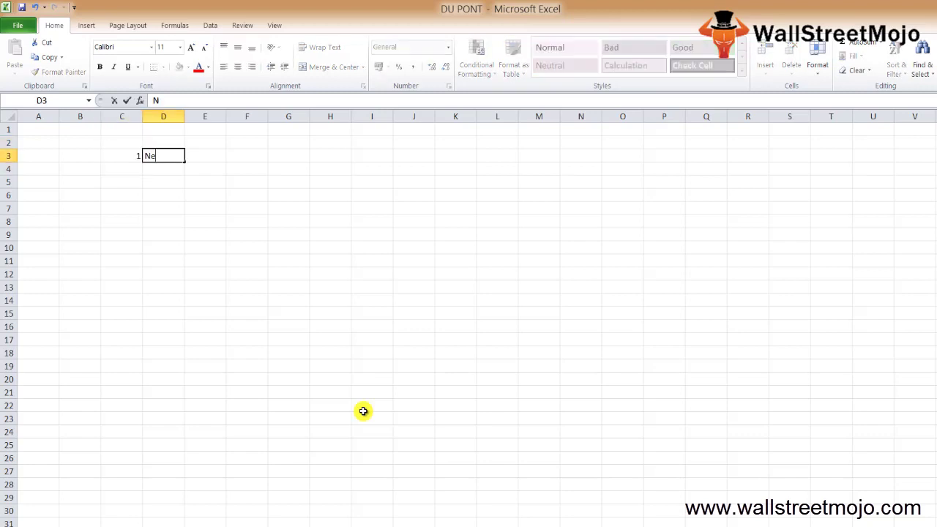
{"action": "type", "text": "t Profit ma"}
{"action": "key", "text": "BackSpace"}
{"action": "key", "text": "BackSpace"}
{"action": "key", "text": "BackSpace"}
{"action": "type", "text": "margin"}
{"action": "key", "text": "ctrl+Return"}
Write the fraction net income over Revenues in G3:G4
{"action": "key", "text": "Right"}
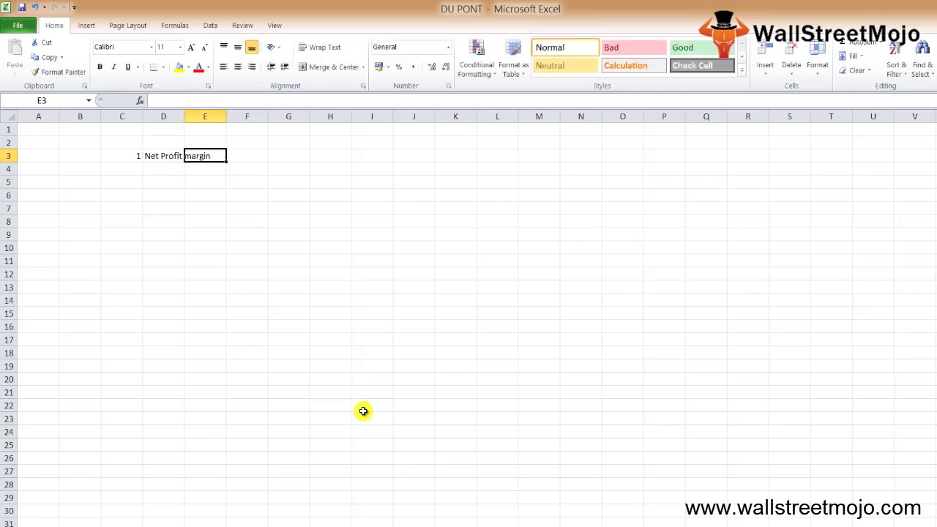
{"action": "key", "text": "Right"}
{"action": "key", "text": "Right"}
{"action": "type", "text": "net income"}
{"action": "key", "text": "Return"}
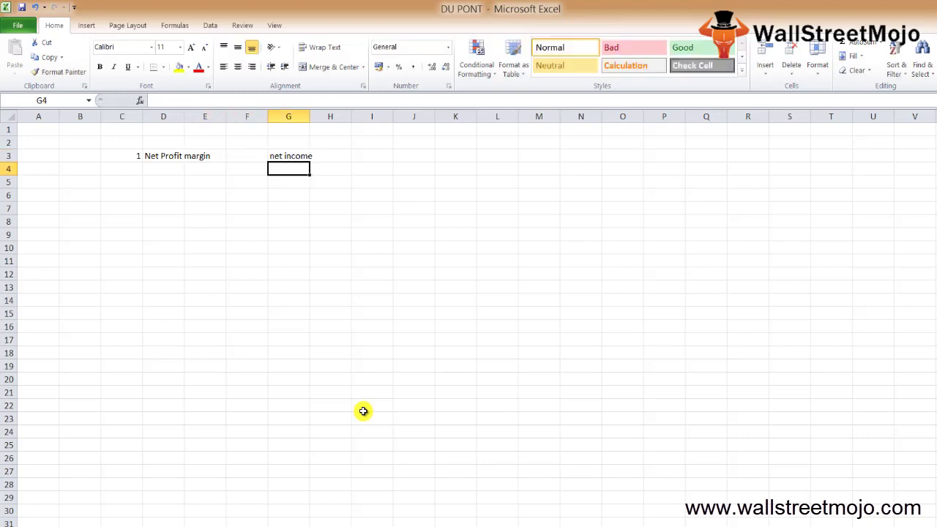
{"action": "type", "text": "Revenues"}
{"action": "key", "text": "Return"}
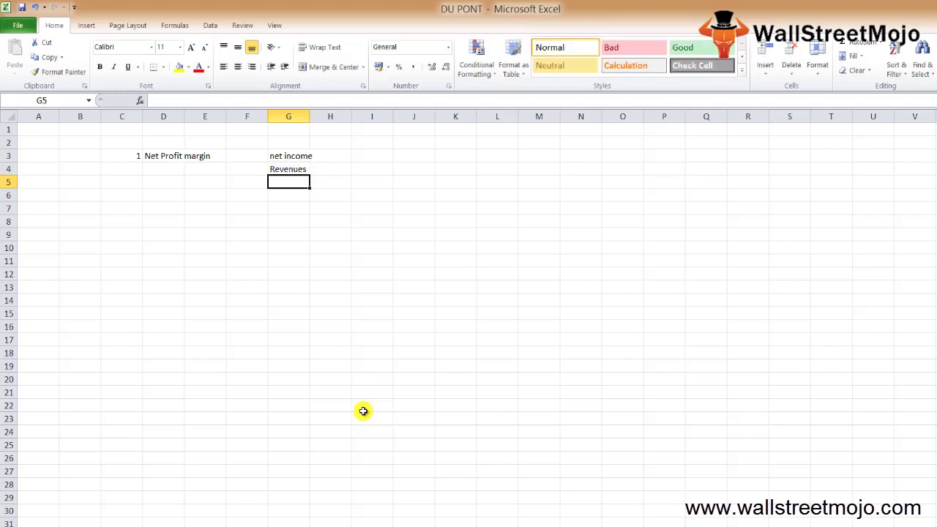
Number the second note 2 in C6
{"action": "key", "text": "Left"}
{"action": "key", "text": "Left"}
{"action": "key", "text": "Left"}
{"action": "key", "text": "Down"}
{"action": "key", "text": "Left"}
{"action": "type", "text": "2"}
{"action": "key", "text": "Return"}
{"action": "key", "text": "Up"}
{"action": "key", "text": "Right"}
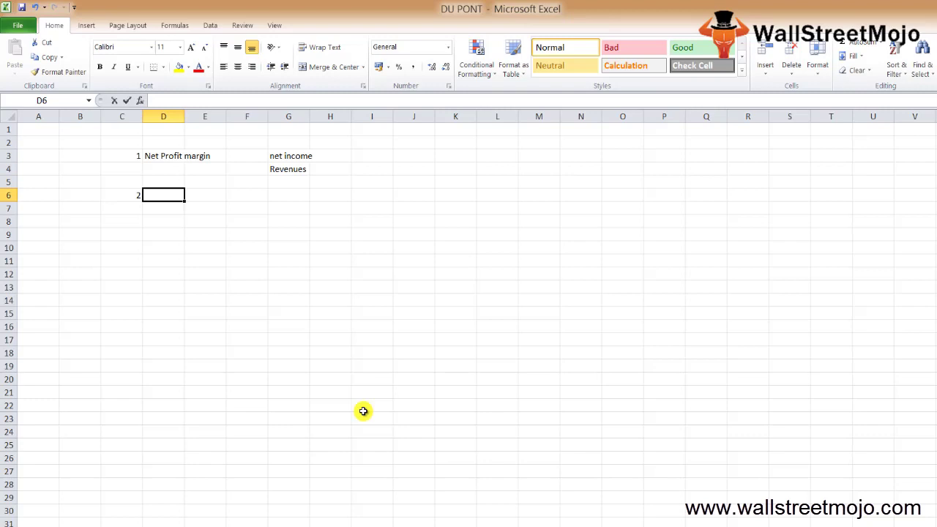
Label note 2 Total Asset Turnover with Revenue over Total assets in G6:G7
{"action": "type", "text": "Total Asset Turnov"}
{"action": "key", "text": "BackSpace"}
{"action": "key", "text": "BackSpace"}
{"action": "type", "text": "over"}
{"action": "key", "text": "Right"}
{"action": "key", "text": "Right"}
{"action": "key", "text": "Right"}
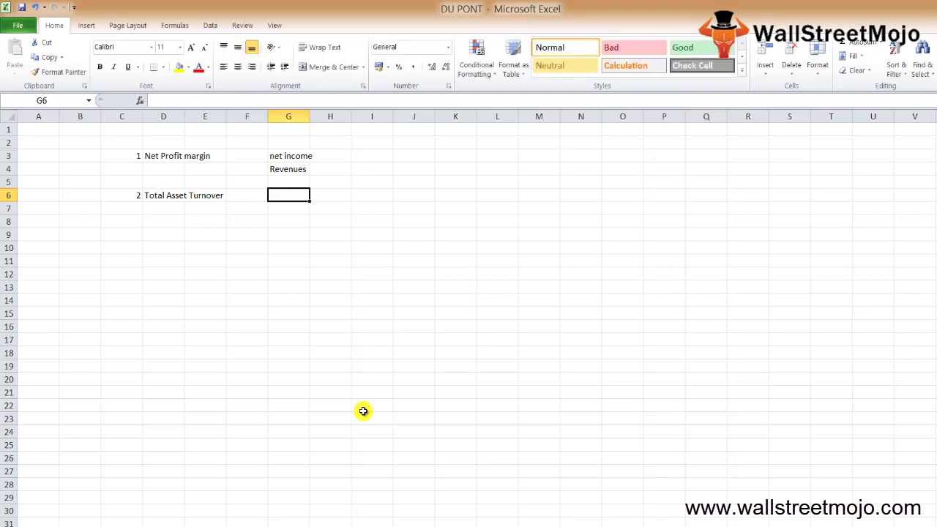
{"action": "type", "text": "Revenue"}
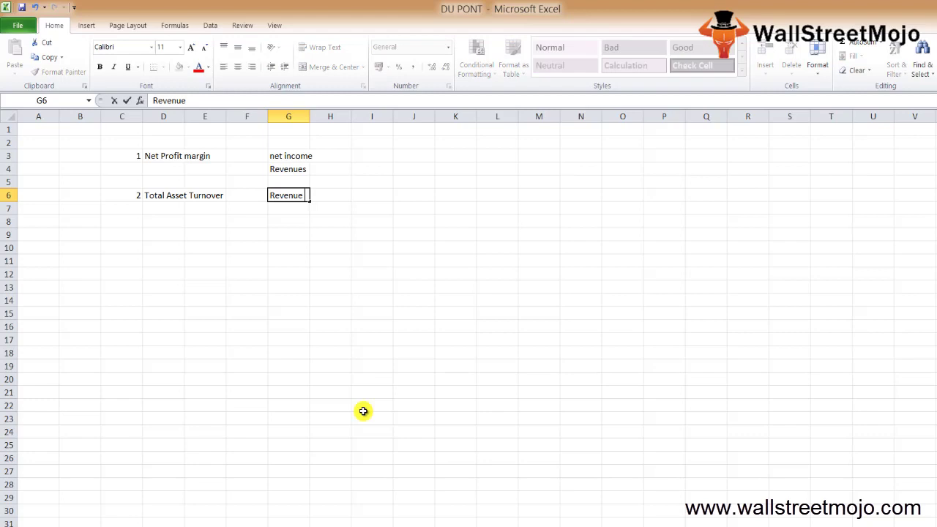
{"action": "key", "text": "Return"}
{"action": "type", "text": "Total assets"}
{"action": "key", "text": "Return"}
Add note 3 labelled Equity Multiplier in C9:D9
{"action": "key", "text": "Down"}
{"action": "key", "text": "Left"}
{"action": "key", "text": "Left"}
{"action": "key", "text": "Left"}
{"action": "key", "text": "Down"}
{"action": "key", "text": "Left"}
{"action": "key", "text": "Up"}
{"action": "type", "text": "3"}
{"action": "key", "text": "Tab"}
{"action": "type", "text": "Com"}
{"action": "key", "text": "BackSpace"}
{"action": "key", "text": "BackSpace"}
{"action": "key", "text": "BackSpace"}
{"action": "type", "text": "Equity Mul"}
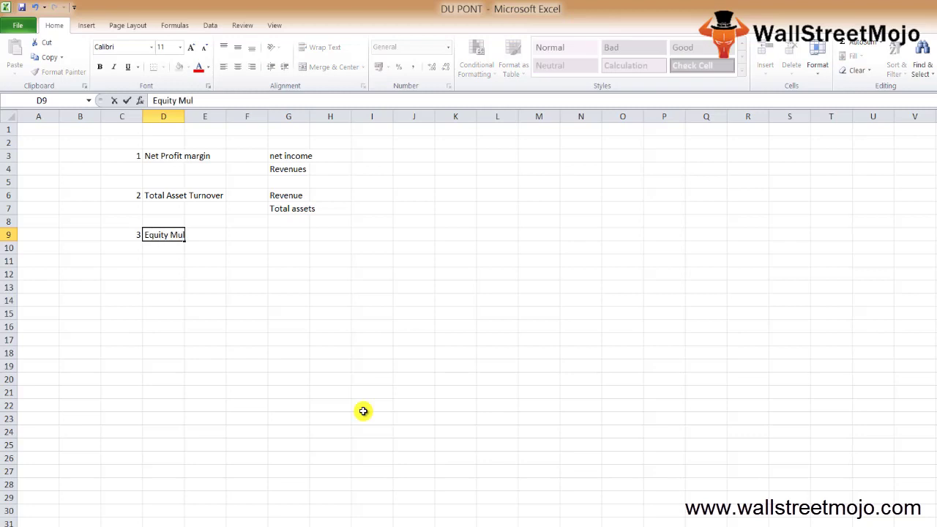
{"action": "type", "text": "tiplier"}
{"action": "key", "text": "Tab"}
{"action": "key", "text": "Tab"}
{"action": "key", "text": "Tab"}
{"action": "key", "text": "Tab"}
Enter Total Assets over Shareholders Equity in G9:G10
{"action": "key", "text": "Left"}
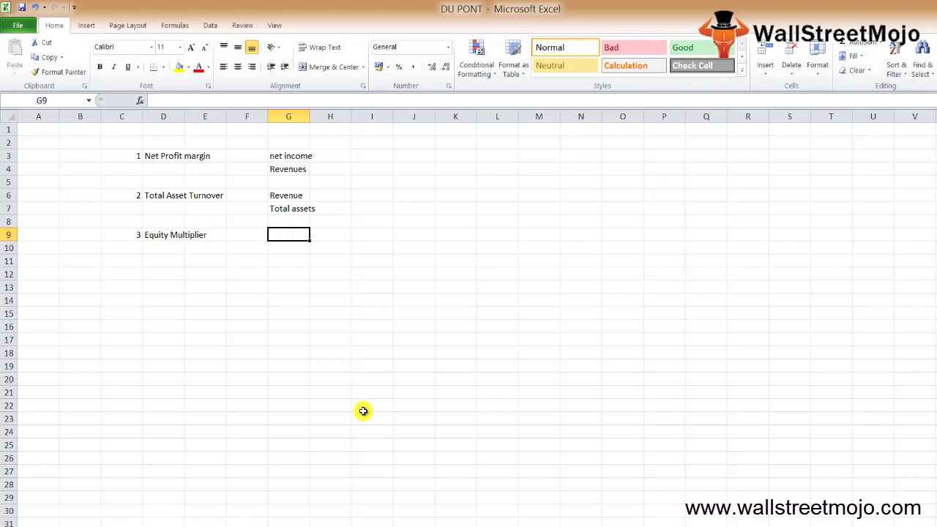
{"action": "type", "text": "T"}
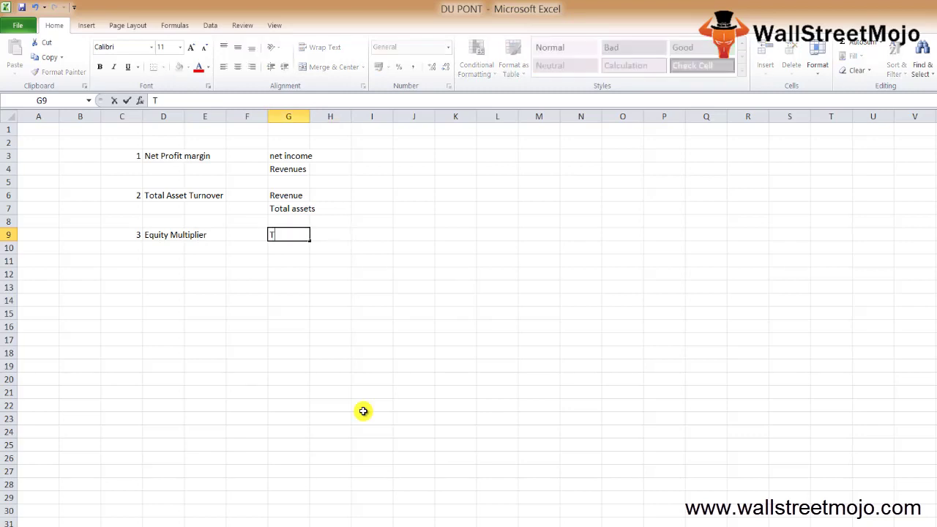
{"action": "type", "text": "otal Assets"}
{"action": "key", "text": "Return"}
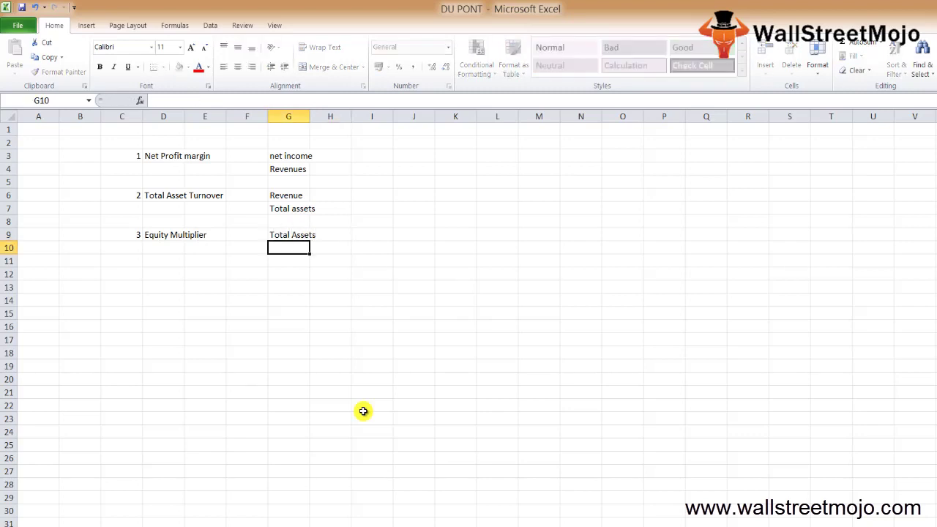
{"action": "type", "text": "Shareholders Equ"}
{"action": "key", "text": "BackSpace"}
{"action": "type", "text": "u"}
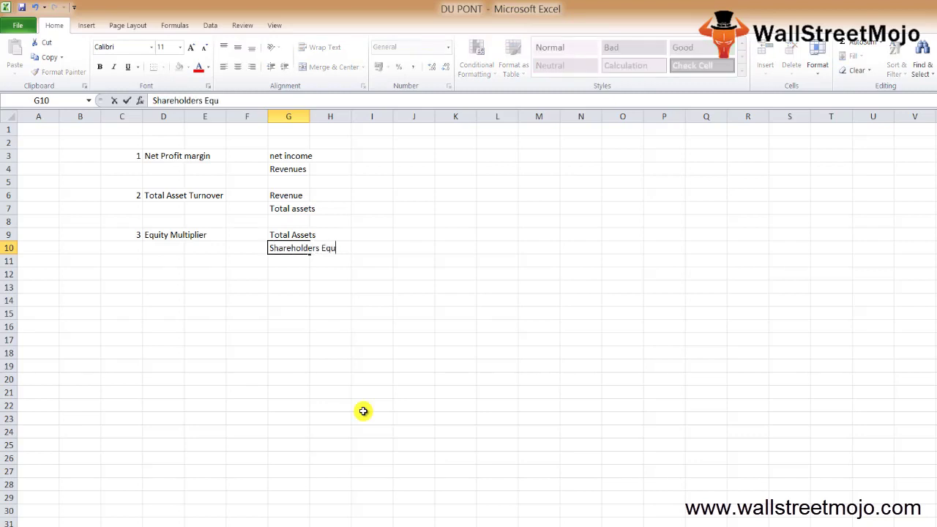
{"action": "type", "text": "ity"}
{"action": "key", "text": "Return"}
Select the note rows from row 3 down to row 9
{"action": "key", "text": "Left"}
{"action": "key", "text": "Up"}
{"action": "key", "text": "Up"}
{"action": "key", "text": "Up"}
{"action": "key", "text": "Up"}
{"action": "key", "text": "Up"}
{"action": "key", "text": "Up"}
{"action": "key", "text": "Up"}
{"action": "key", "text": "Up"}
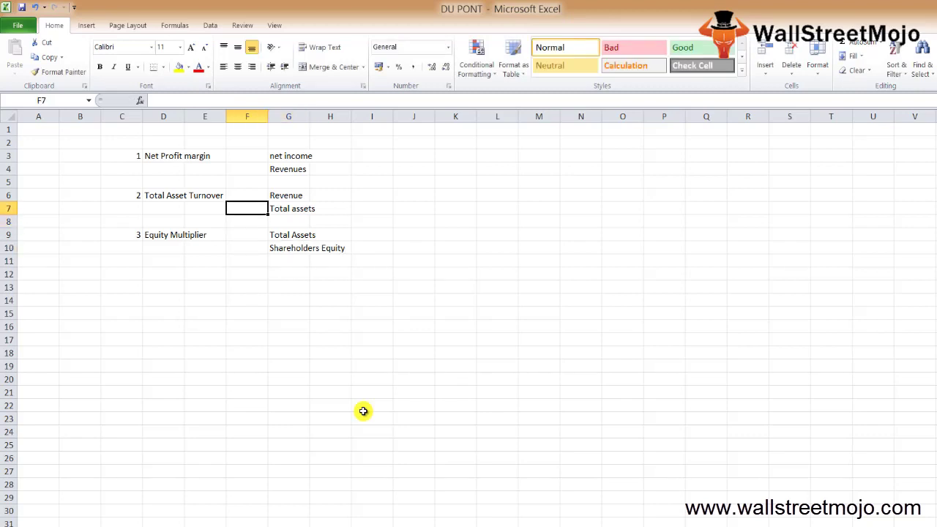
{"action": "key", "text": "shift+space"}
{"action": "key", "text": "shift+Down"}
{"action": "key", "text": "shift+Down"}
{"action": "key", "text": "shift+Down"}
{"action": "key", "text": "shift+Down"}
{"action": "key", "text": "shift+Down"}
{"action": "key", "text": "shift+Down"}
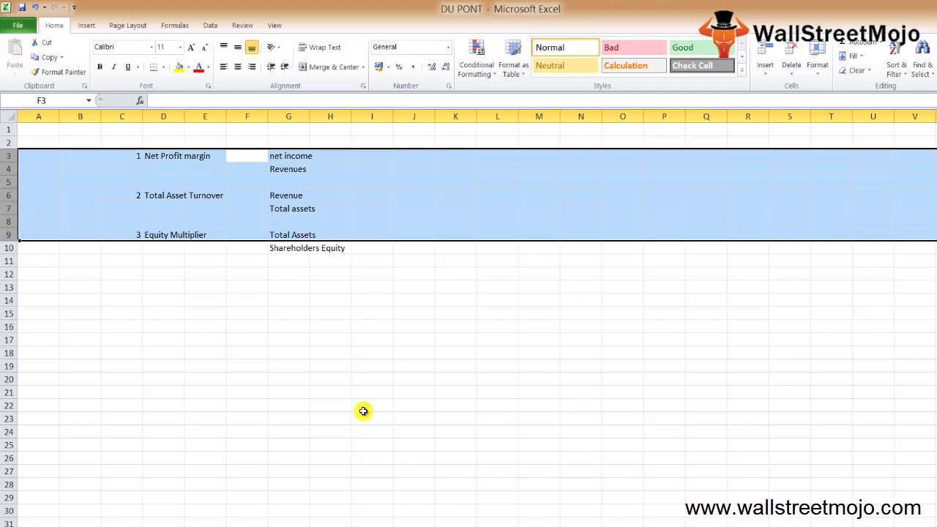
Copy the ROE = Profit Margin * Asset T/o * Leverage Ratio row from Sutra co
{"action": "key", "text": "Down"}
{"action": "key", "text": "Down"}
{"action": "key", "text": "Down"}
{"action": "key", "text": "Down"}
{"action": "key", "text": "Down"}
{"action": "key", "text": "Down"}
{"action": "key", "text": "Down"}
{"action": "key", "text": "Down"}
{"action": "key", "text": "Down"}
{"action": "key", "text": "Down"}
{"action": "key", "text": "Down"}
{"action": "key", "text": "Left"}
{"action": "key", "text": "Left"}
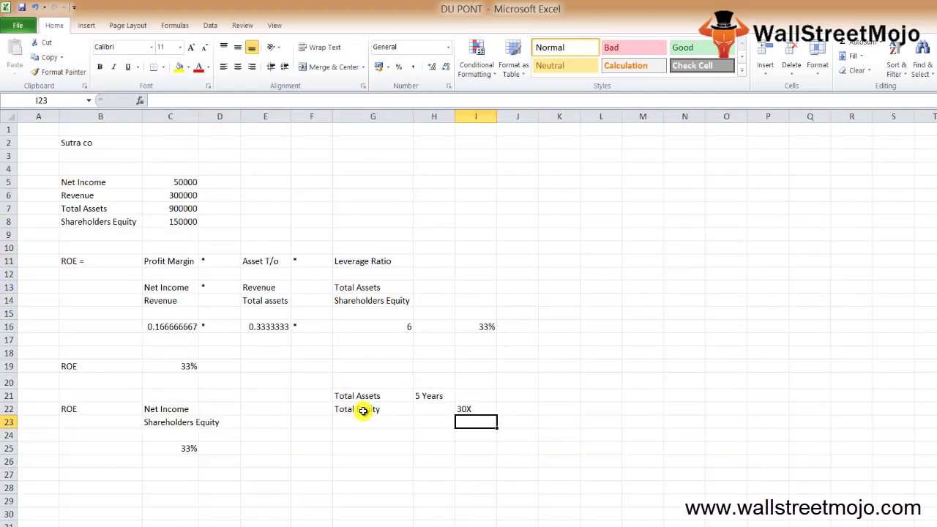
{"action": "key", "text": "Up"}
{"action": "key", "text": "Up"}
{"action": "key", "text": "Up"}
{"action": "key", "text": "Up"}
{"action": "key", "text": "Up"}
{"action": "key", "text": "Up"}
{"action": "key", "text": "Up"}
{"action": "key", "text": "Up"}
{"action": "key", "text": "Up"}
{"action": "key", "text": "Up"}
{"action": "key", "text": "Left"}
{"action": "key", "text": "Left"}
{"action": "key", "text": "Left"}
{"action": "key", "text": "Left"}
{"action": "key", "text": "Left"}
{"action": "key", "text": "Up"}
{"action": "key", "text": "Left"}
{"action": "key", "text": "Left"}
{"action": "key", "text": "Left"}
{"action": "key", "text": "Up"}
{"action": "key", "text": "Right"}
{"action": "key", "text": "shift+Right"}
{"action": "key", "text": "shift+Right"}
{"action": "key", "text": "shift+Right"}
{"action": "key", "text": "shift+Right"}
{"action": "key", "text": "shift+Right"}
{"action": "key", "text": "ctrl+c"}
Paste the ROE equation into row 13 of the notes sheet and AutoFit its columns
{"action": "key", "text": "ctrl+Page_Up"}
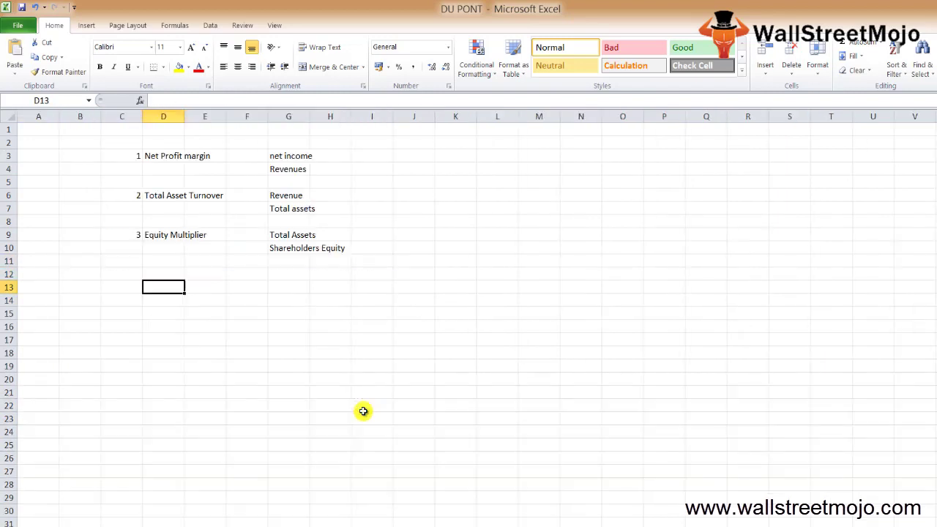
{"action": "key", "text": "Up"}
{"action": "key", "text": "ctrl+v"}
{"action": "key", "text": "Down"}
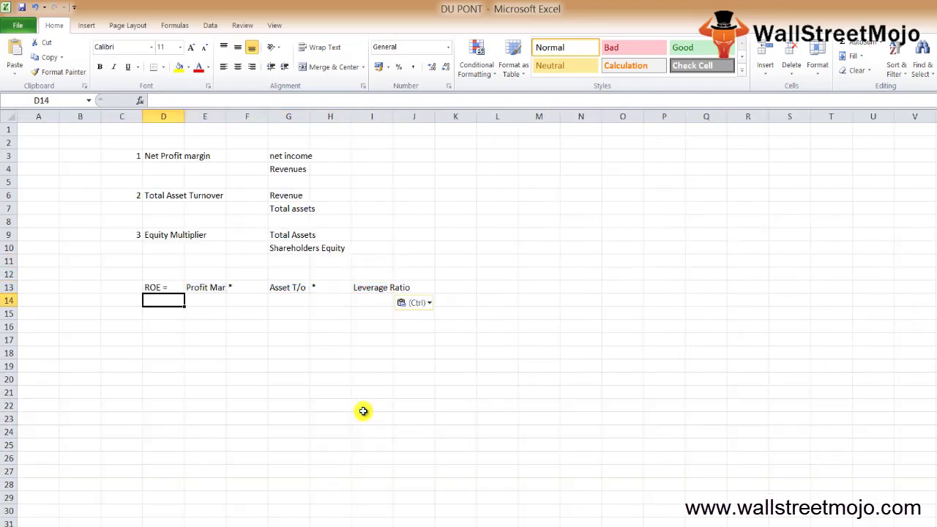
{"action": "key", "text": "Up"}
{"action": "key", "text": "shift+Right"}
{"action": "key", "text": "shift+Right"}
{"action": "key", "text": "shift+Right"}
{"action": "key", "text": "shift+Right"}
{"action": "key", "text": "shift+Right"}
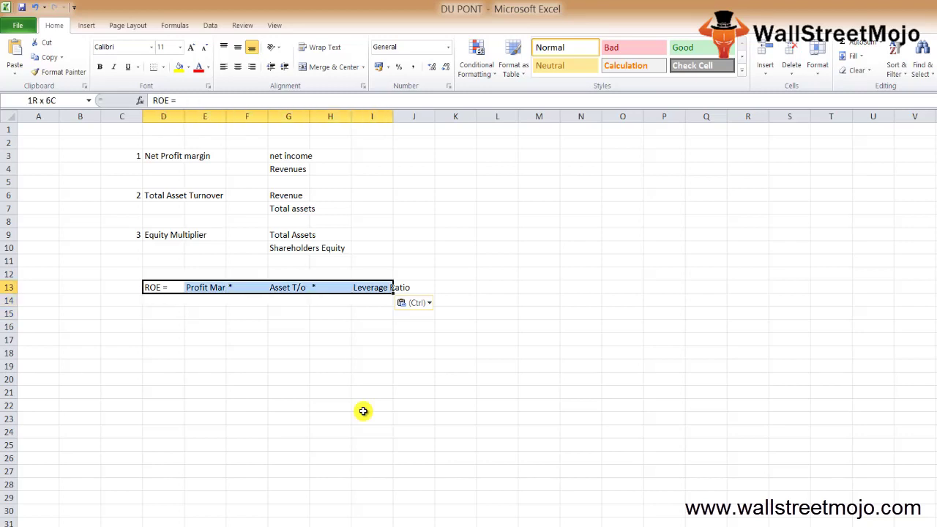
{"action": "key", "text": "alt+h"}
{"action": "key", "text": "o"}
{"action": "key", "text": "i"}
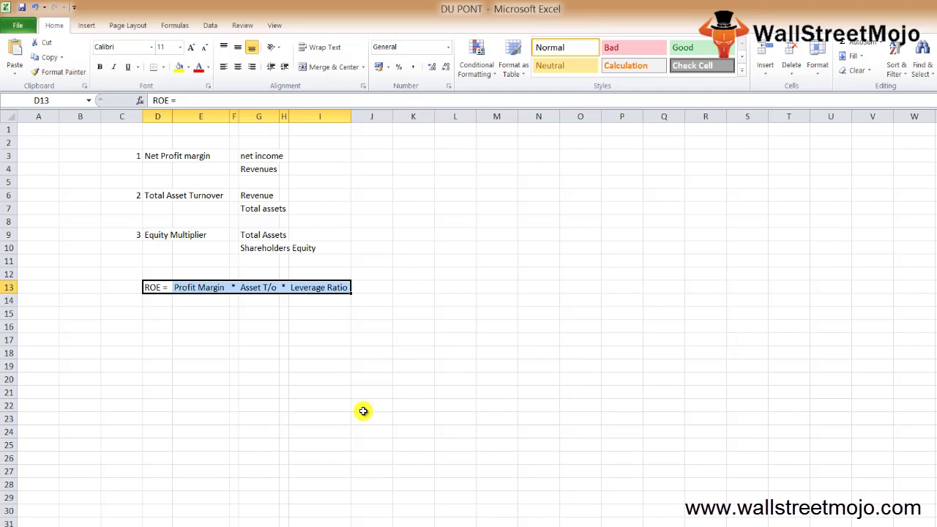
Move to the Net Income fraction cell under Profit Margin and return to Sutra co
{"action": "key", "text": "Down"}
{"action": "key", "text": "Down"}
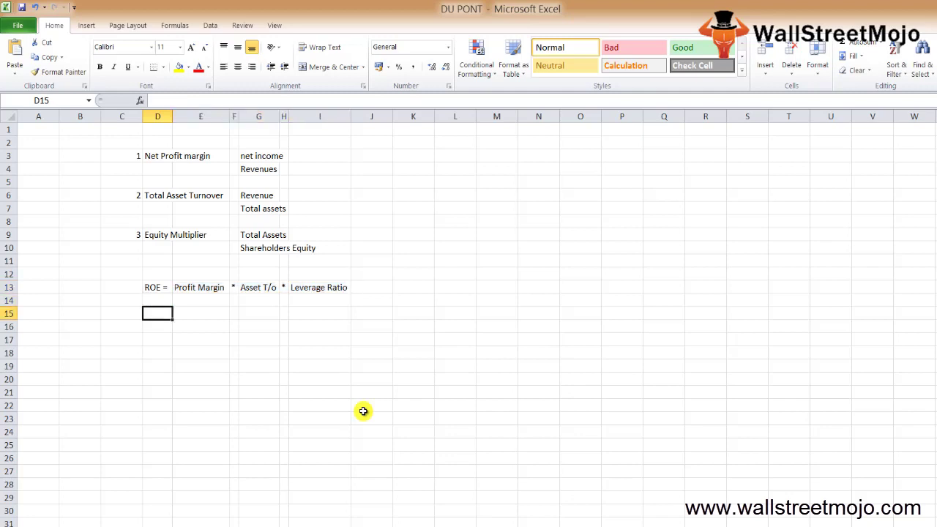
{"action": "key", "text": "Up"}
{"action": "key", "text": "Up"}
{"action": "key", "text": "Up"}
{"action": "key", "text": "Right"}
{"action": "key", "text": "Down"}
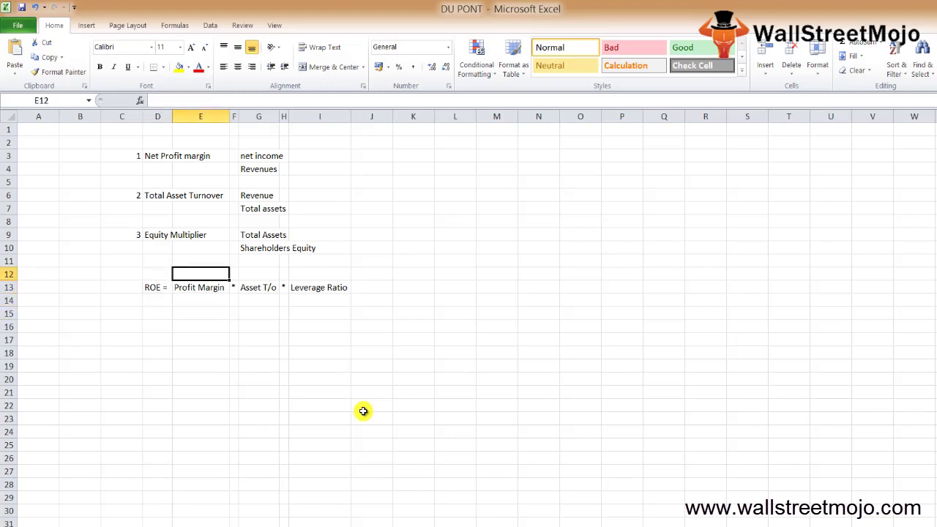
{"action": "key", "text": "Down"}
{"action": "key", "text": "Down"}
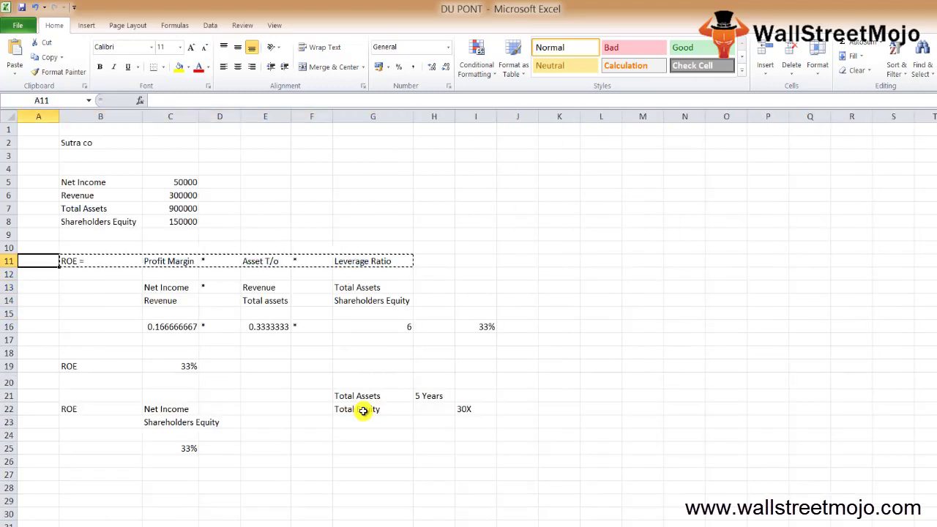
{"action": "key", "text": "Down"}
{"action": "key", "text": "Right"}
{"action": "key", "text": "Down"}
Paste the three fraction rows under the ROE line and add a * sign between fractions
{"action": "key", "text": "shift+Down"}
{"action": "key", "text": "shift+Right"}
{"action": "key", "text": "shift+Right"}
{"action": "key", "text": "shift+Right"}
{"action": "key", "text": "shift+Right"}
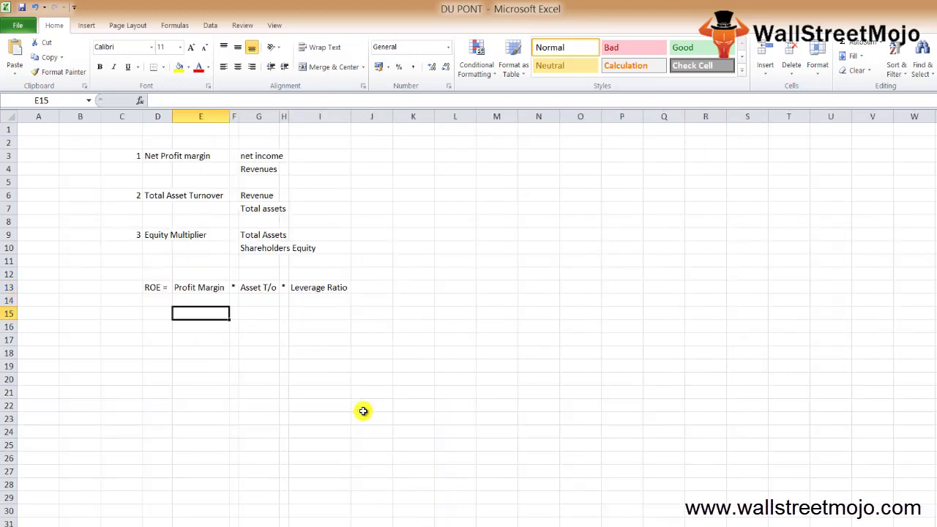
{"action": "key", "text": "ctrl+v"}
{"action": "key", "text": "Down"}
{"action": "key", "text": "Up"}
{"action": "key", "text": "Right"}
{"action": "key", "text": "Right"}
{"action": "key", "text": "Right"}
{"action": "type", "text": "*"}
{"action": "key", "text": "Return"}
{"action": "key", "text": "Left"}
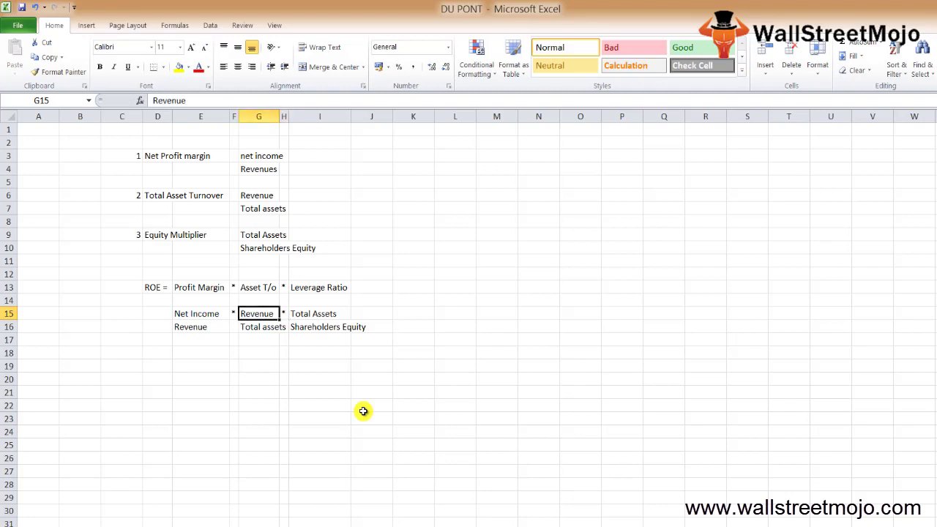
{"action": "key", "text": "shift+space"}
{"action": "key", "text": "shift+Down"}
{"action": "key", "text": "shift+Down"}
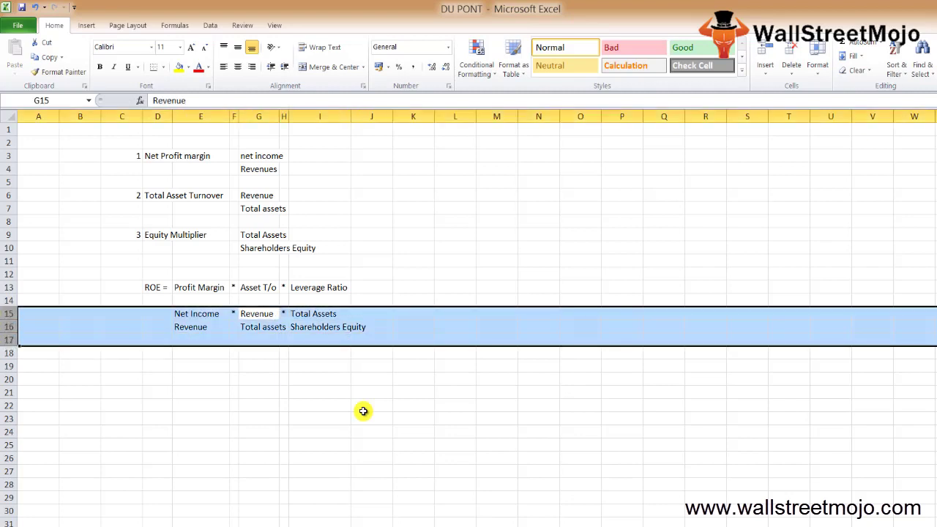
{"action": "key", "text": "Down"}
Enter Net Income in E19 over Shareholders Equity in E20
{"action": "key", "text": "Down"}
{"action": "key", "text": "Down"}
{"action": "key", "text": "Left"}
{"action": "key", "text": "Down"}
{"action": "key", "text": "Left"}
{"action": "type", "text": "Net Income"}
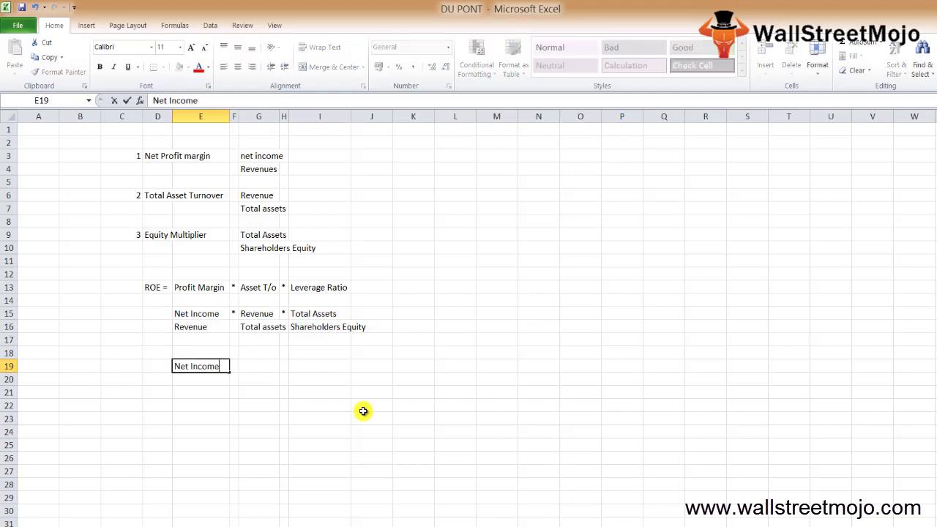
{"action": "key", "text": "Return"}
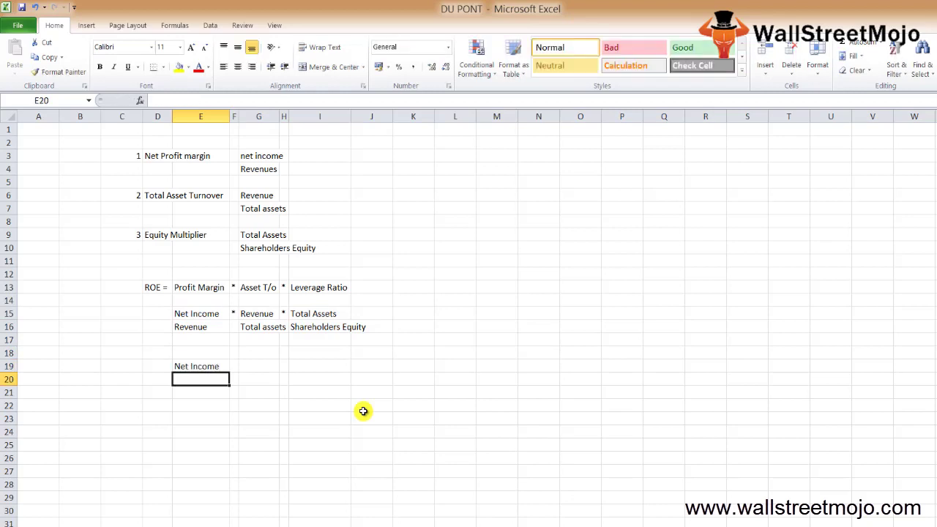
{"action": "type", "text": "Shareholders Equi"}
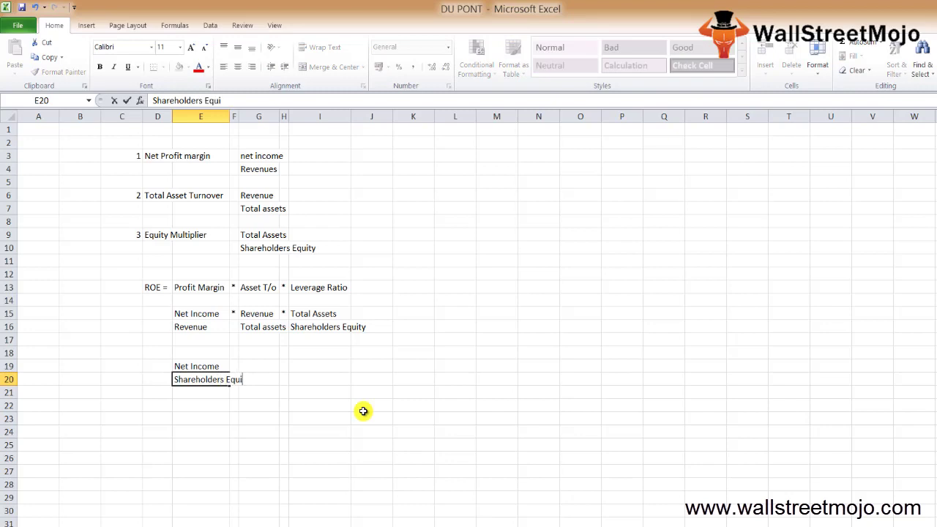
{"action": "type", "text": "ty"}
{"action": "key", "text": "Return"}
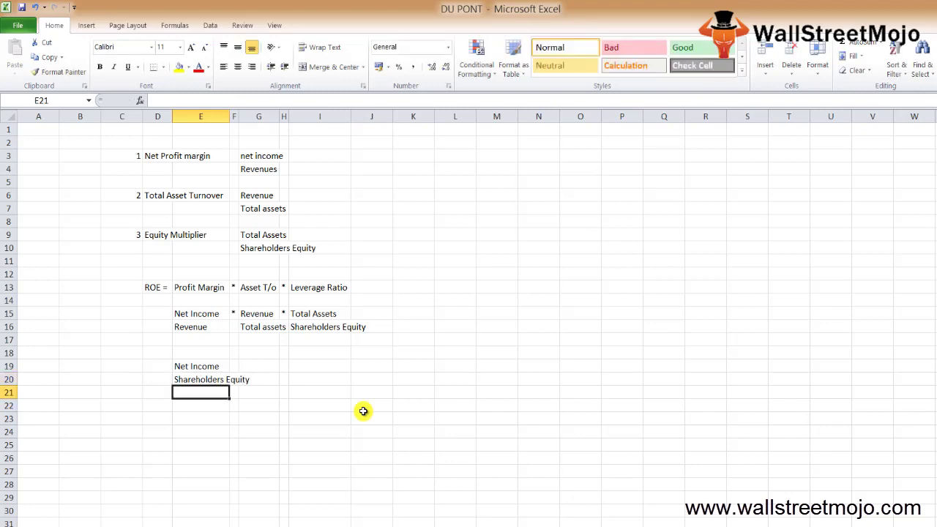
{"action": "key", "text": "Down"}
{"action": "key", "text": "Down"}
{"action": "key", "text": "Down"}
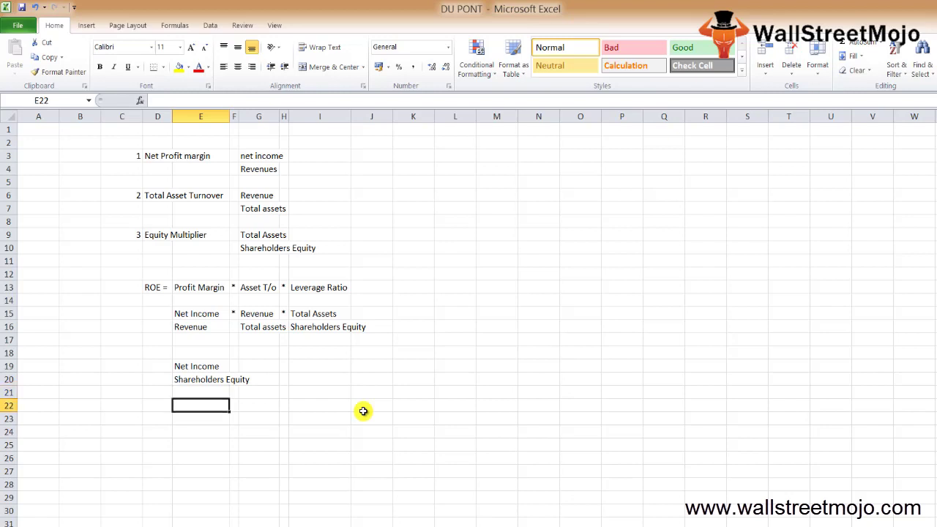
{"action": "key", "text": "Left"}
List points 1 Profitablity and 2 Efficein assets in rows 24–25
{"action": "type", "text": "1"}
{"action": "key", "text": "Tab"}
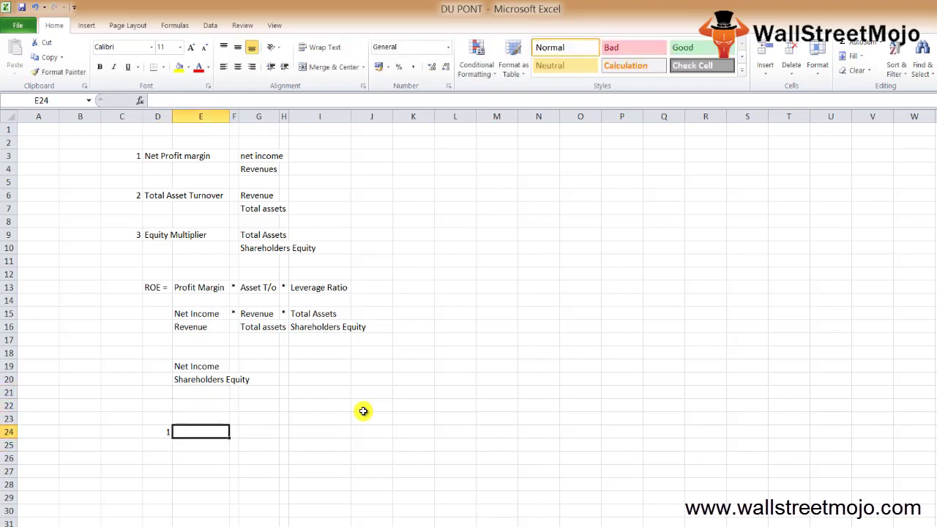
{"action": "type", "text": "Profitablity"}
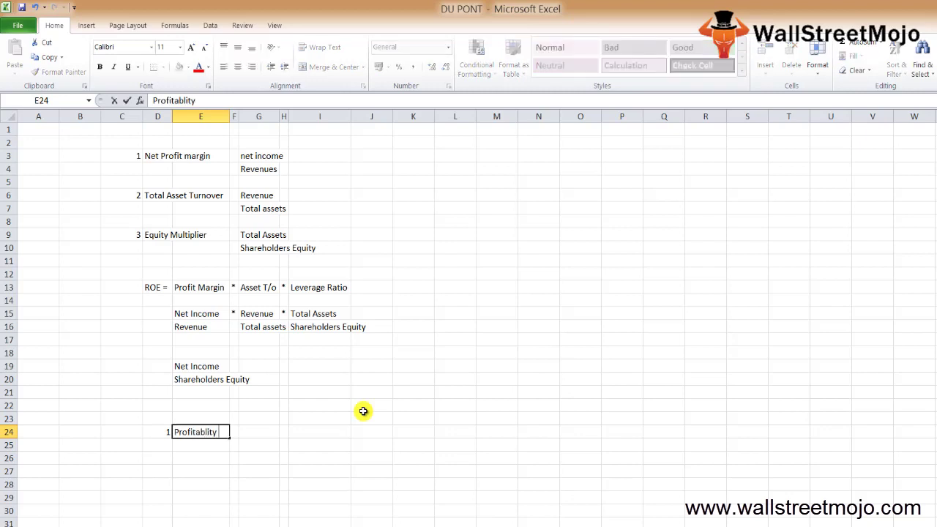
{"action": "key", "text": "Return"}
{"action": "type", "text": "2"}
{"action": "key", "text": "Tab"}
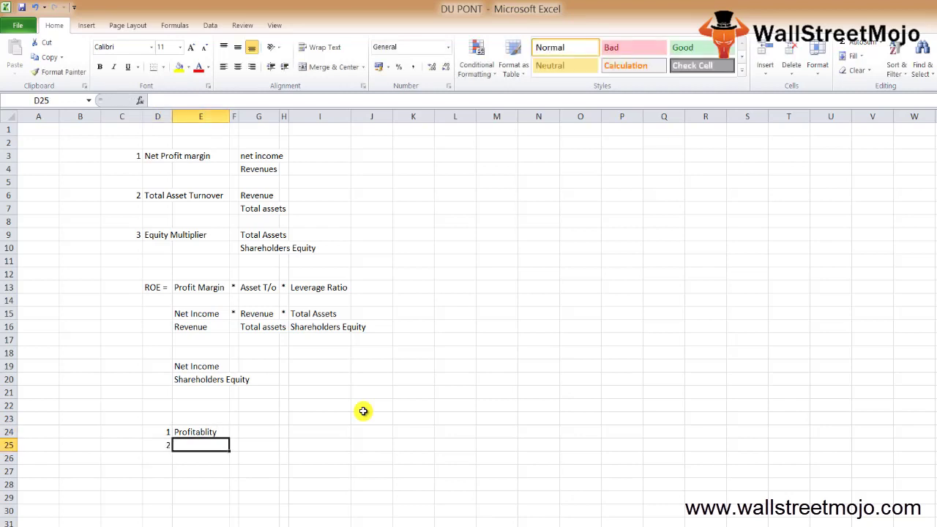
{"action": "type", "text": "Efficein"}
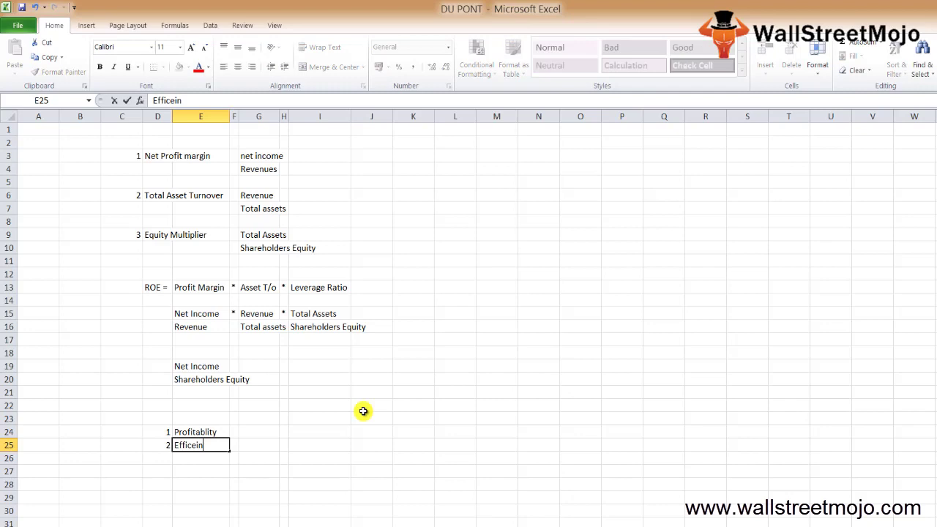
{"action": "type", "text": " assets"}
{"action": "key", "text": "Return"}
Add points 3 leverage and 4 ROE in rows 26–27
{"action": "key", "text": "Left"}
{"action": "type", "text": "3"}
{"action": "key", "text": "Return"}
{"action": "key", "text": "Up"}
{"action": "key", "text": "Right"}
{"action": "type", "text": "leverage"}
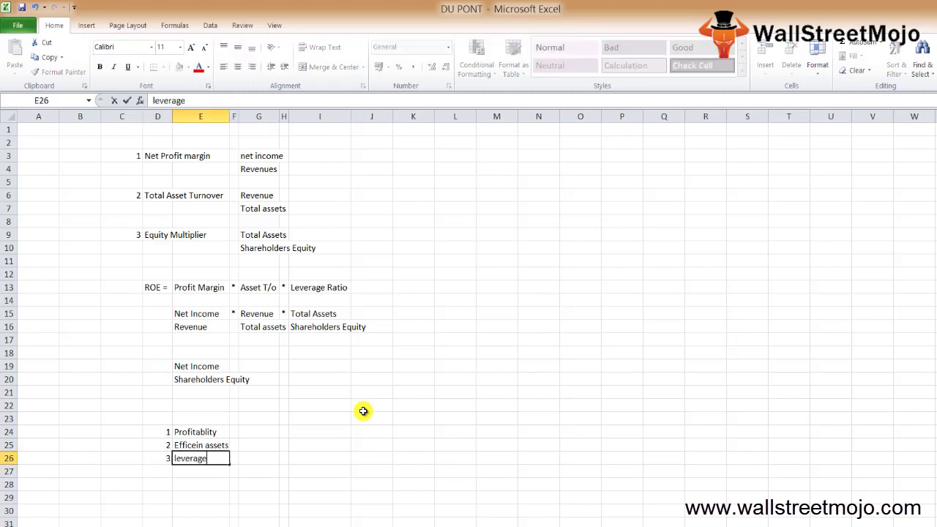
{"action": "key", "text": "Return"}
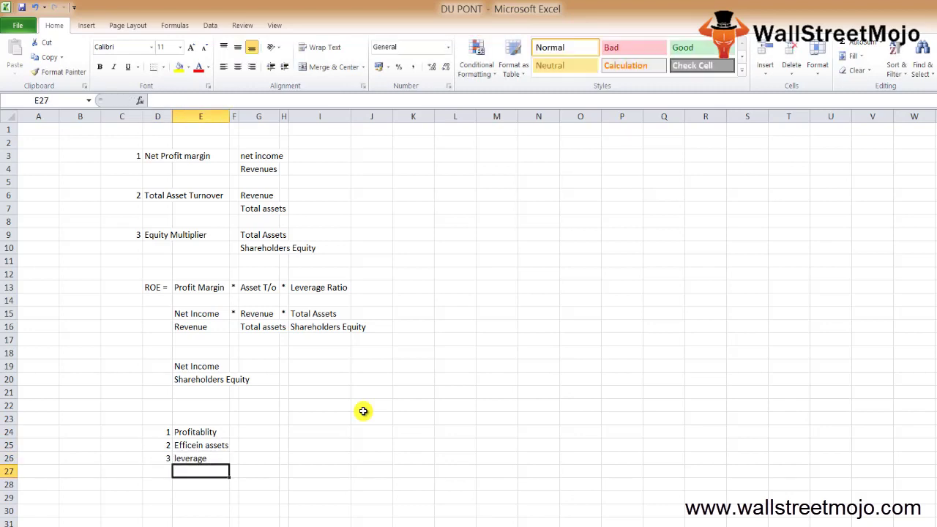
{"action": "key", "text": "Left"}
{"action": "type", "text": "4"}
{"action": "key", "text": "Right"}
{"action": "type", "text": "ROE"}
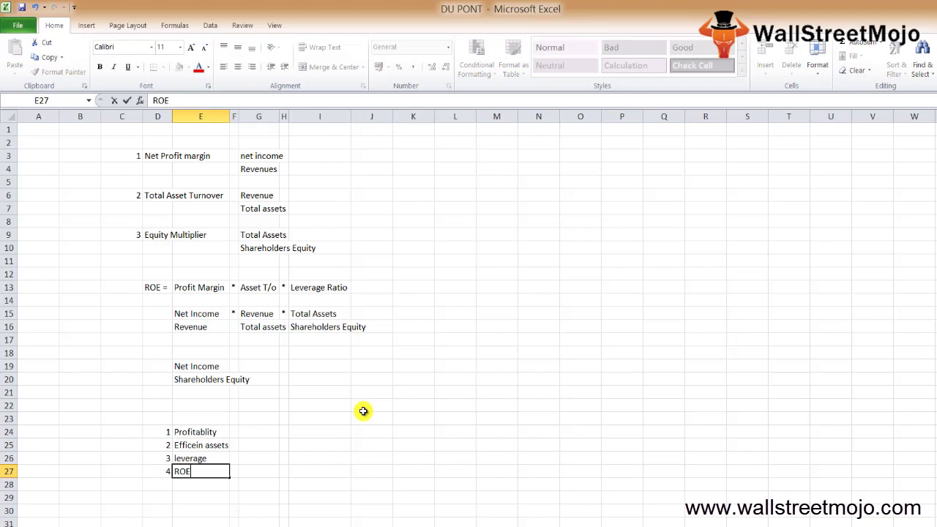
{"action": "key", "text": "Return"}
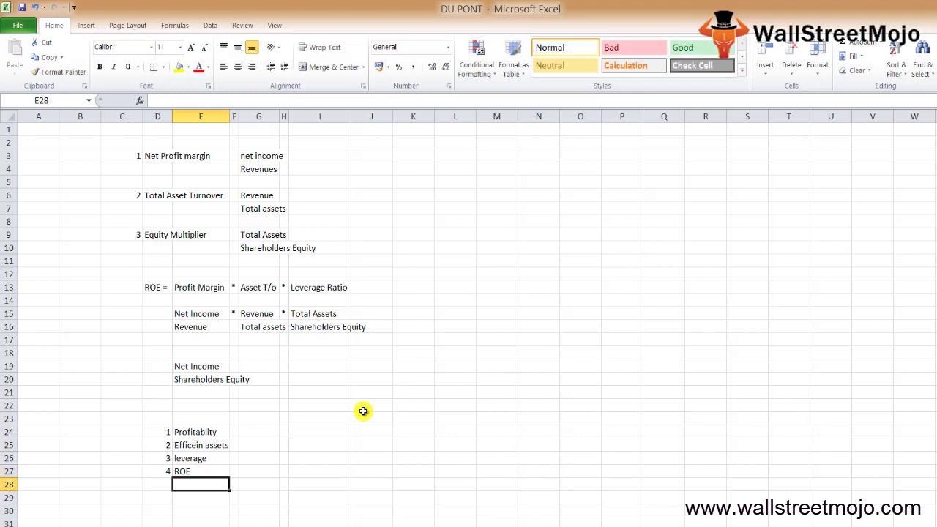
Enter the note 'PS divide' in cell E29
{"action": "key", "text": "Right"}
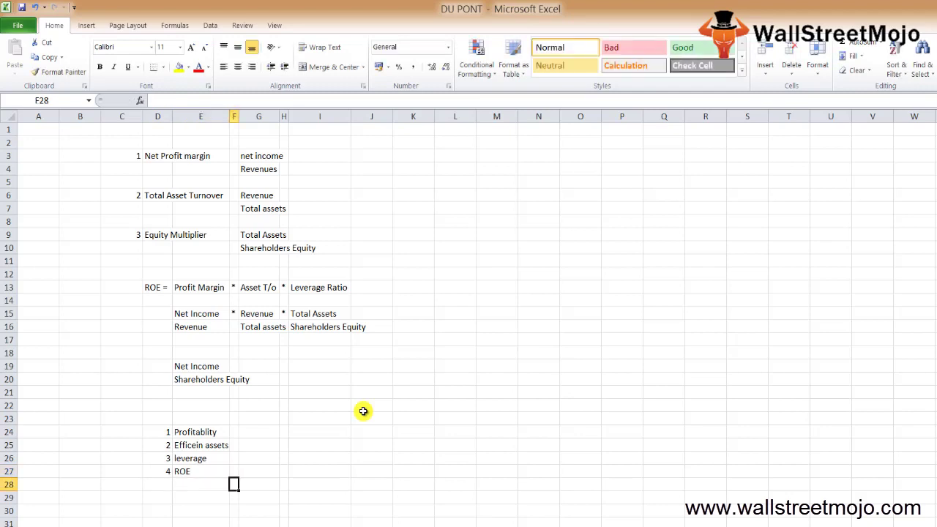
{"action": "key", "text": "Down"}
{"action": "key", "text": "Down"}
{"action": "key", "text": "Down"}
{"action": "key", "text": "Down"}
{"action": "key", "text": "Down"}
{"action": "key", "text": "Down"}
{"action": "key", "text": "Down"}
{"action": "key", "text": "Down"}
{"action": "key", "text": "Down"}
{"action": "key", "text": "Down"}
{"action": "key", "text": "Down"}
{"action": "key", "text": "Down"}
{"action": "key", "text": "Down"}
{"action": "key", "text": "Down"}
{"action": "key", "text": "Down"}
{"action": "key", "text": "Down"}
{"action": "key", "text": "Down"}
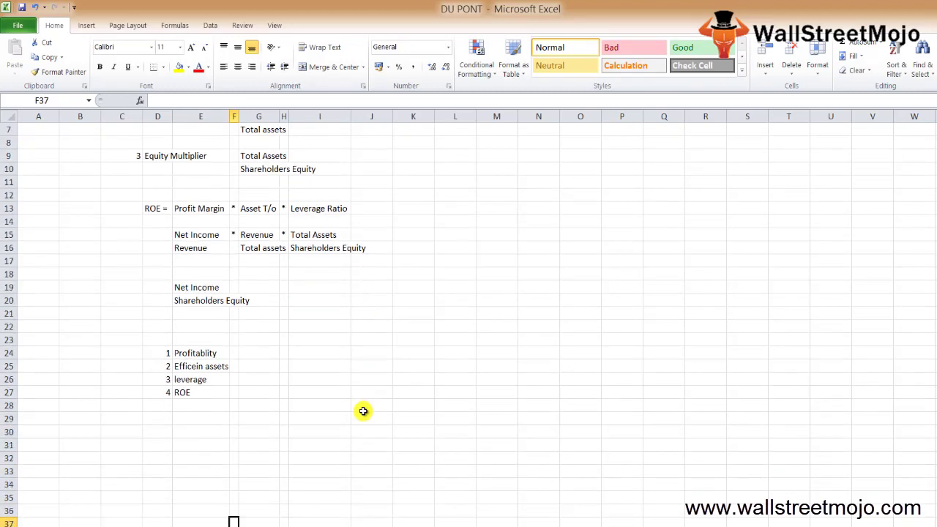
{"action": "key", "text": "Up"}
{"action": "key", "text": "Up"}
{"action": "key", "text": "Up"}
{"action": "key", "text": "Up"}
{"action": "key", "text": "Up"}
{"action": "key", "text": "Up"}
{"action": "key", "text": "Up"}
{"action": "key", "text": "Up"}
{"action": "key", "text": "Up"}
{"action": "key", "text": "Up"}
{"action": "key", "text": "Up"}
{"action": "key", "text": "Up"}
{"action": "key", "text": "Up"}
{"action": "key", "text": "Up"}
{"action": "key", "text": "Up"}
{"action": "key", "text": "Up"}
{"action": "key", "text": "Left"}
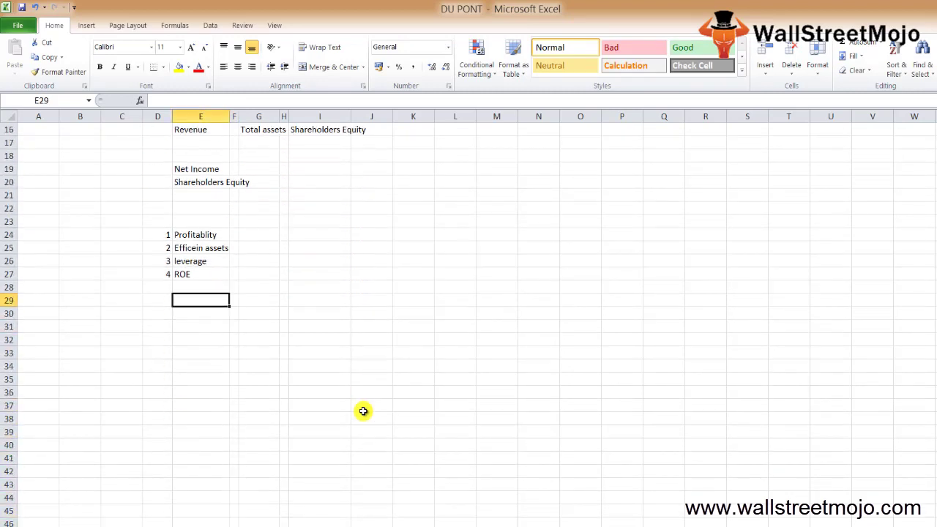
{"action": "type", "text": "PSC"}
{"action": "key", "text": "BackSpace"}
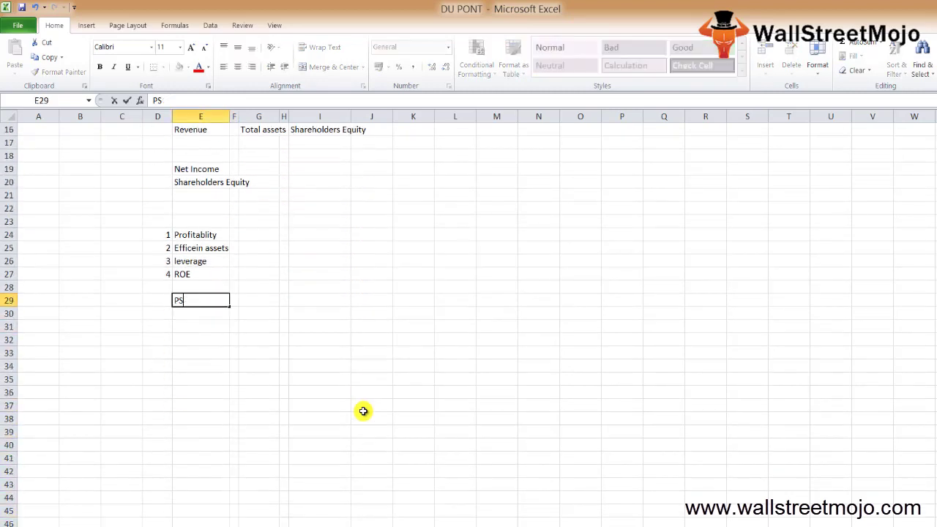
{"action": "type", "text": "divide"}
{"action": "key", "text": "Return"}
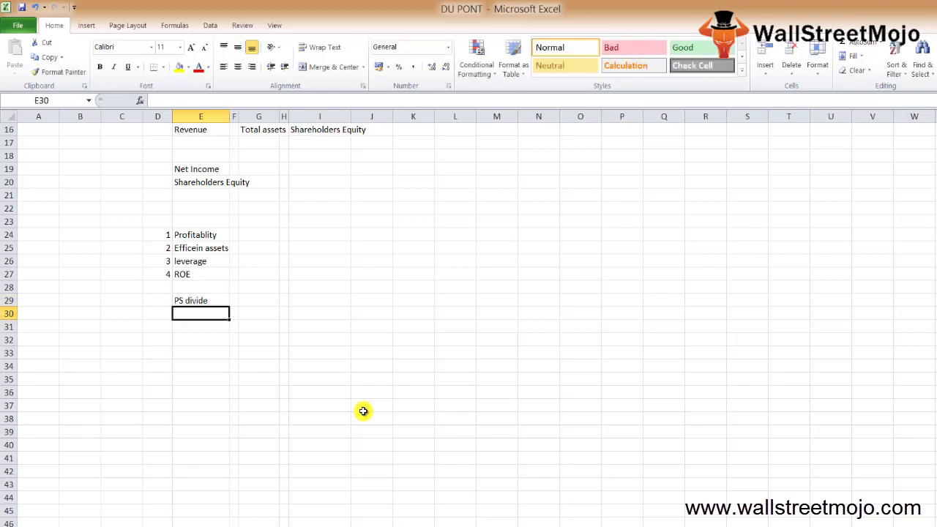
Add 'whole' in E31 and start a second numbered list with 1 in E37
{"action": "key", "text": "Return"}
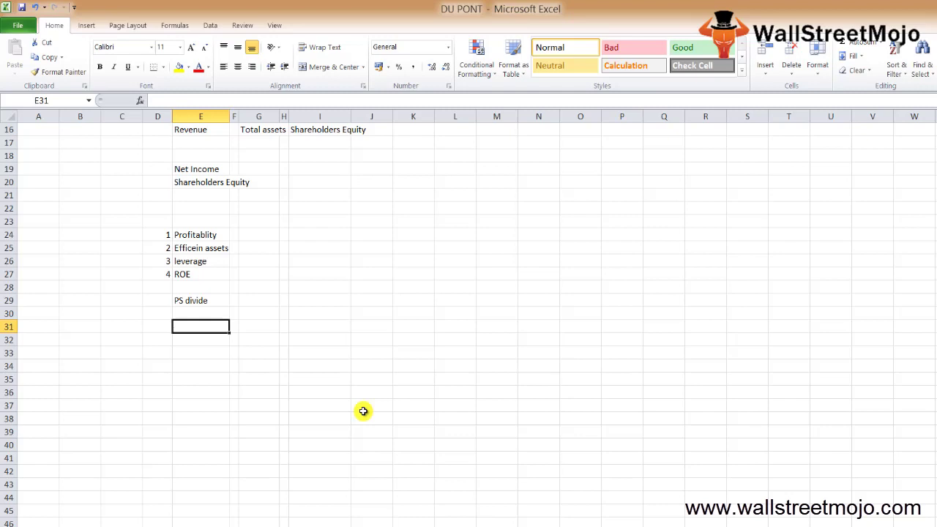
{"action": "type", "text": "whole"}
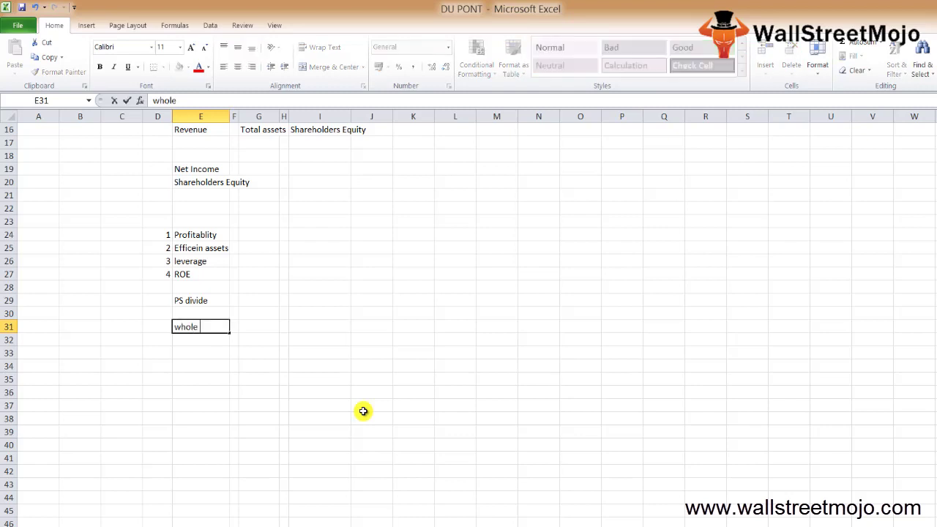
{"action": "key", "text": "Return"}
{"action": "key", "text": "Return"}
{"action": "key", "text": "Return"}
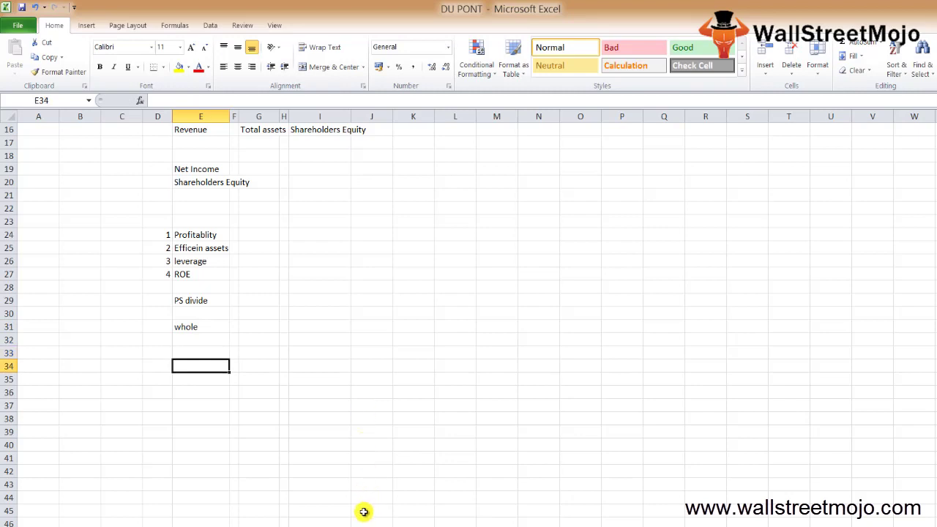
{"action": "key", "text": "Return"}
{"action": "key", "text": "Return"}
{"action": "key", "text": "Return"}
{"action": "type", "text": "1"}
{"action": "key", "text": "Tab"}
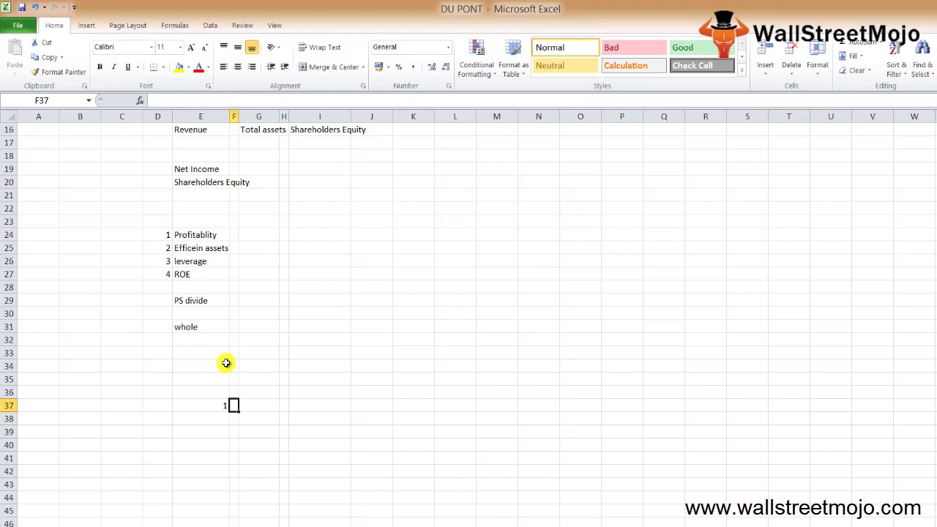
Enter 2 in E38 and 3 in E39 below the 1
{"action": "key", "text": "Return"}
{"action": "type", "text": "2"}
{"action": "key", "text": "Tab"}
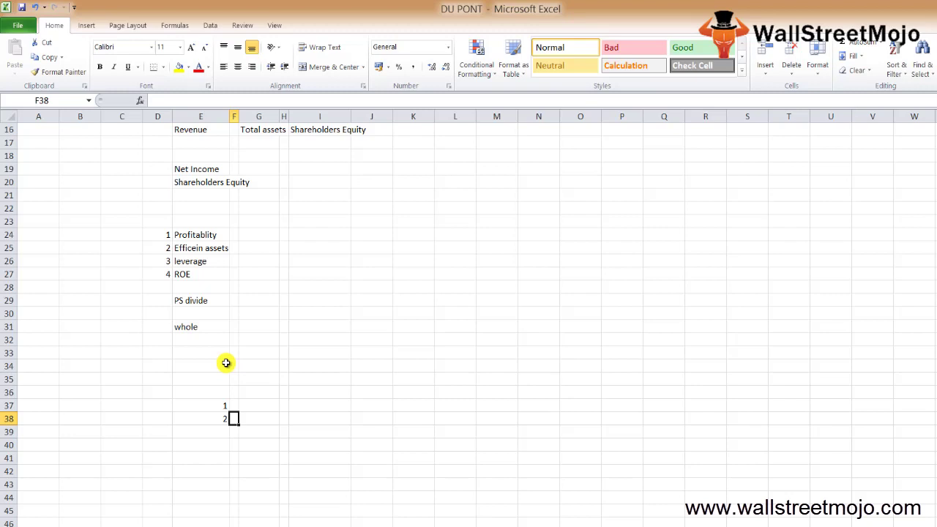
{"action": "key", "text": "Left"}
{"action": "key", "text": "Down"}
{"action": "type", "text": "3"}
{"action": "key", "text": "Right"}
{"action": "key", "text": "Right"}
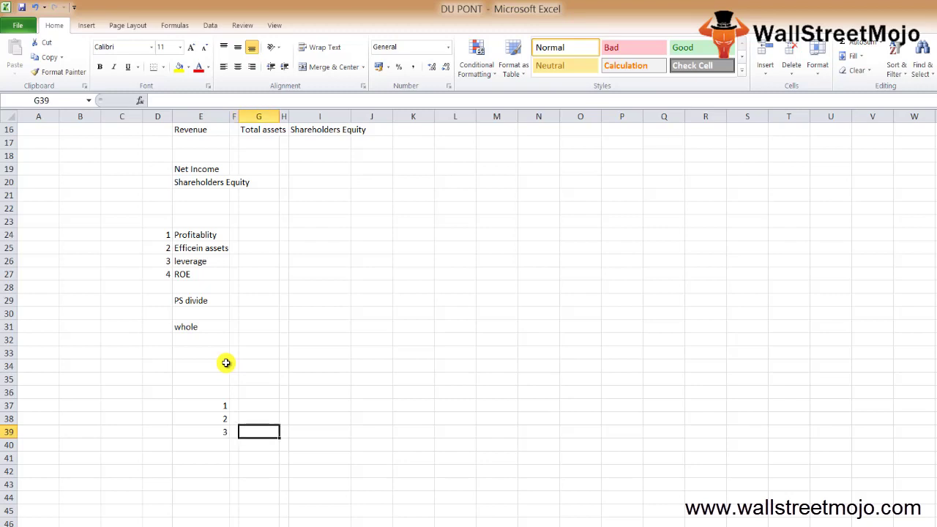